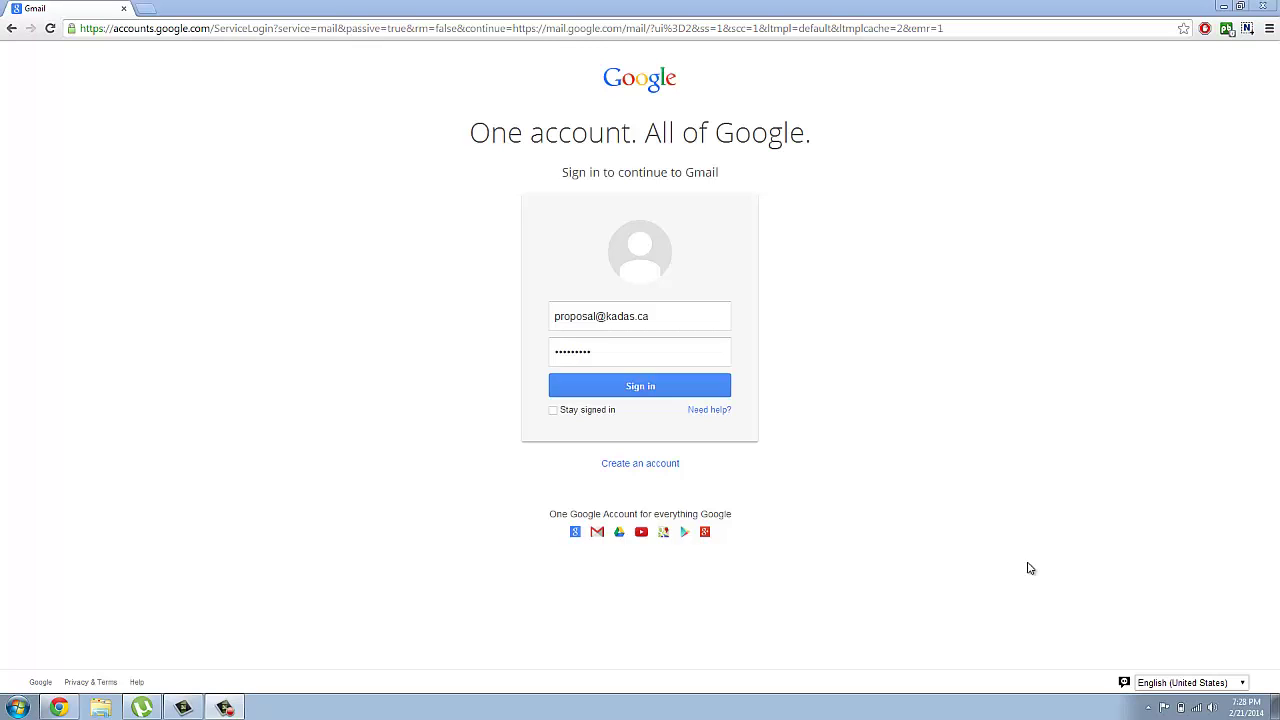
Step: Sign in to the Gmail account, then launch Google Drive from the Google apps list
left_click(650, 385)
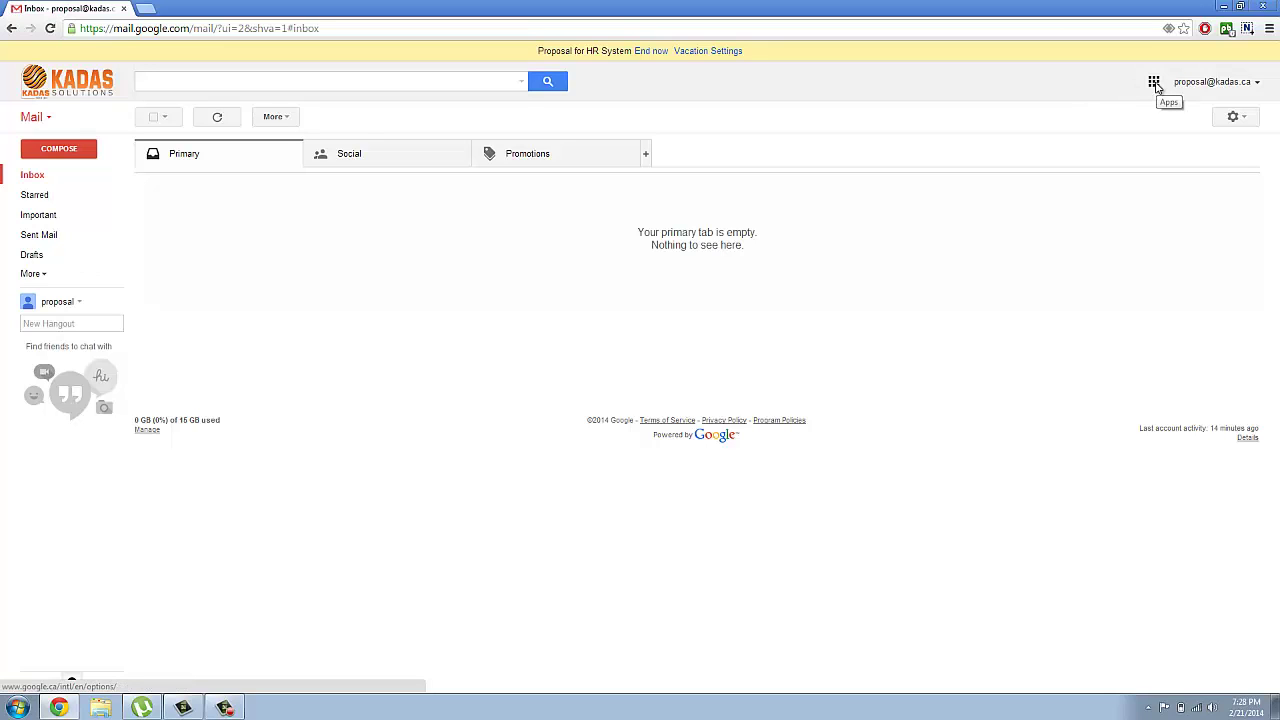
left_click(1154, 83)
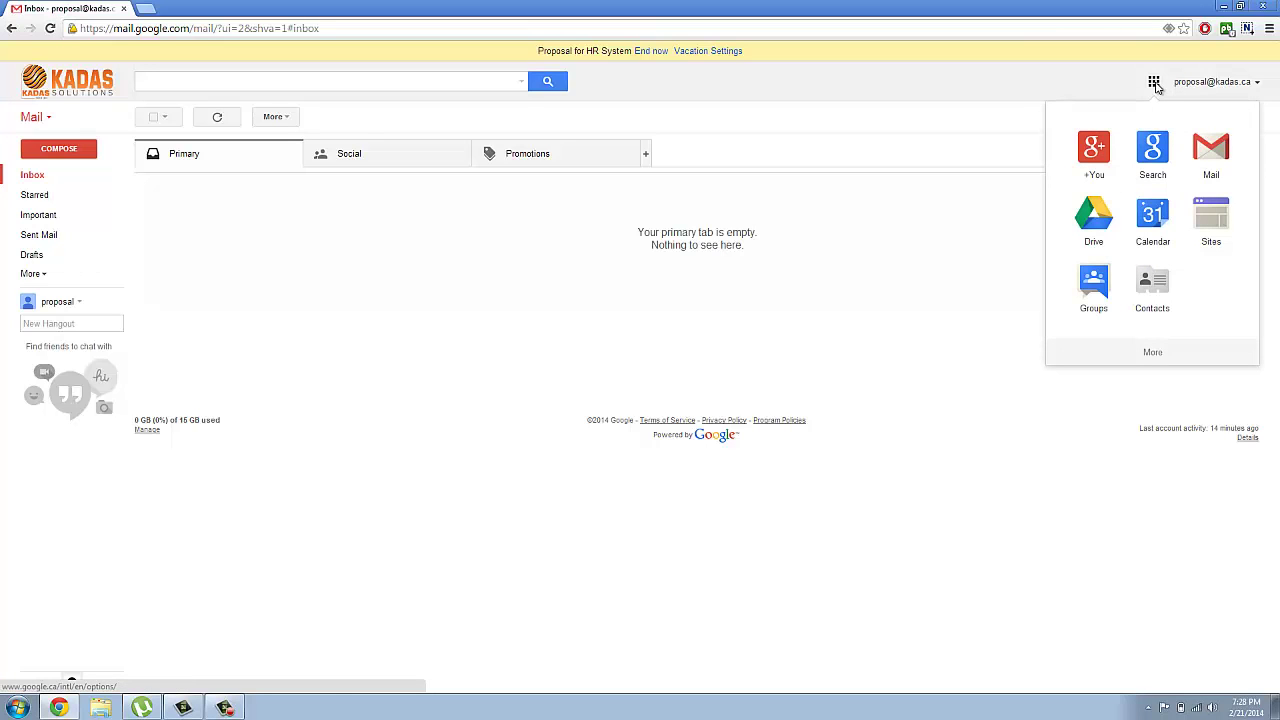
left_click(1095, 220)
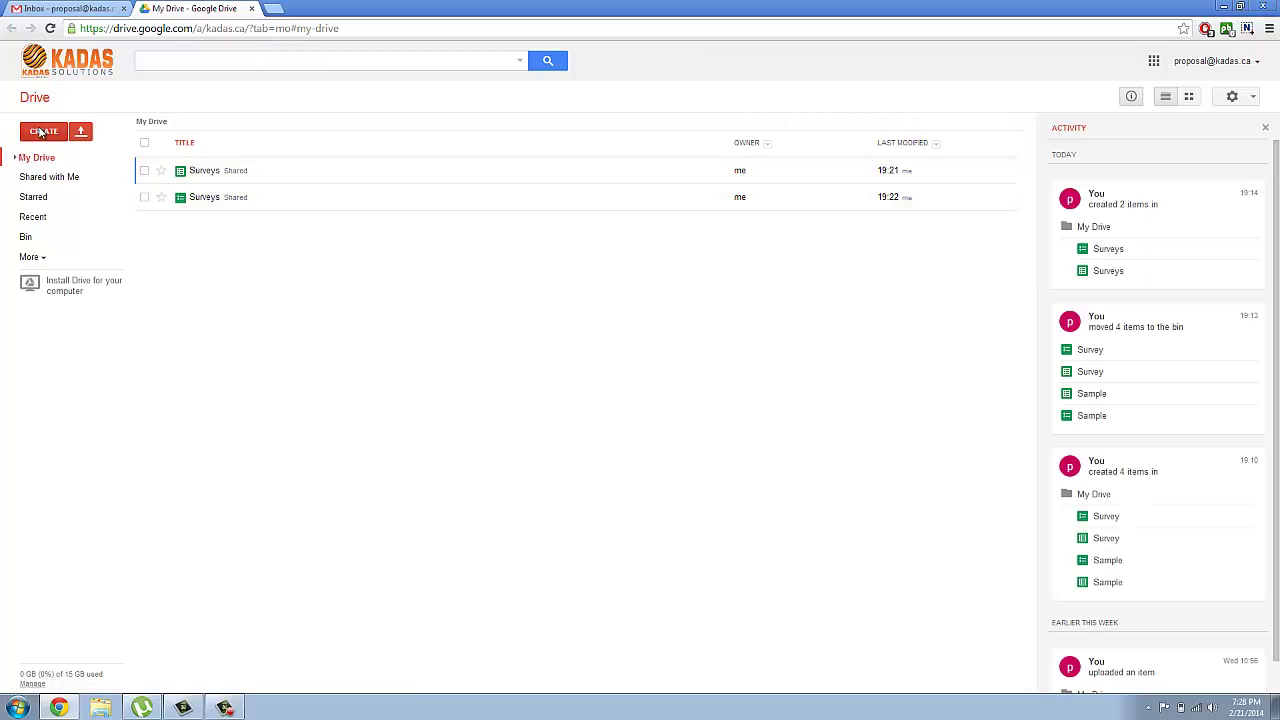
Step: Create a new blank spreadsheet from Google Drive's CREATE menu
left_click(41, 135)
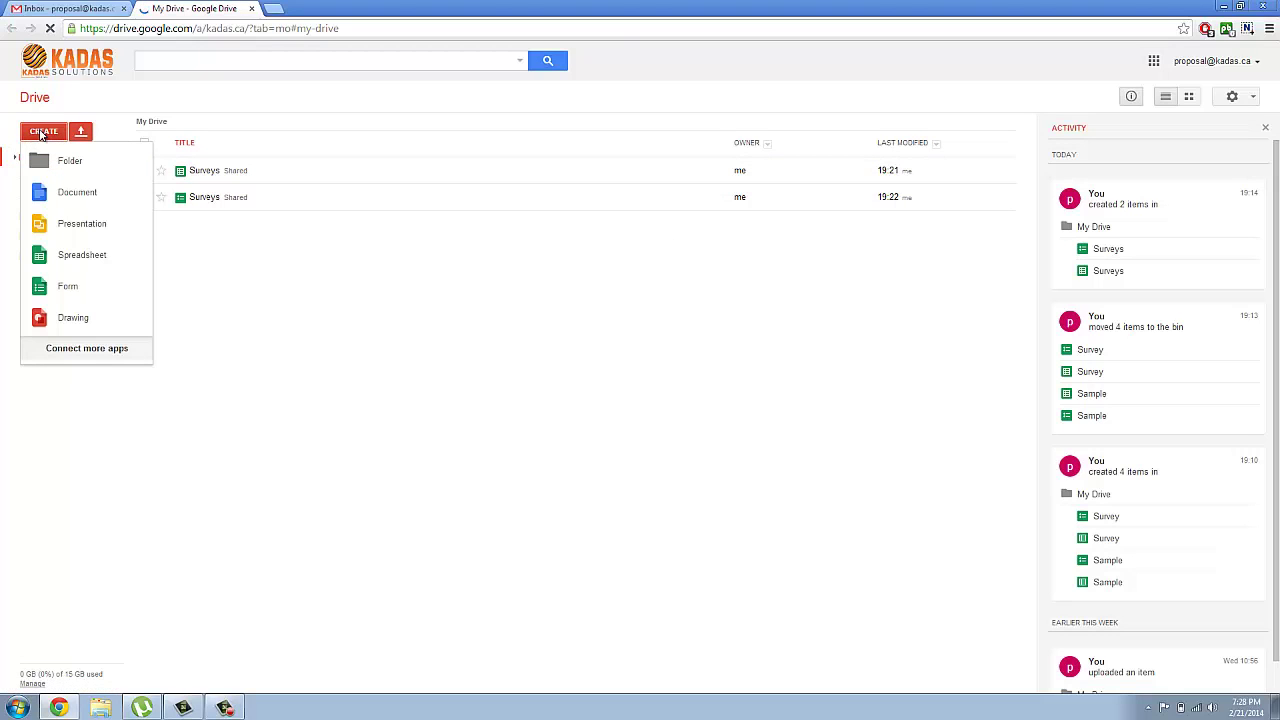
left_click(86, 262)
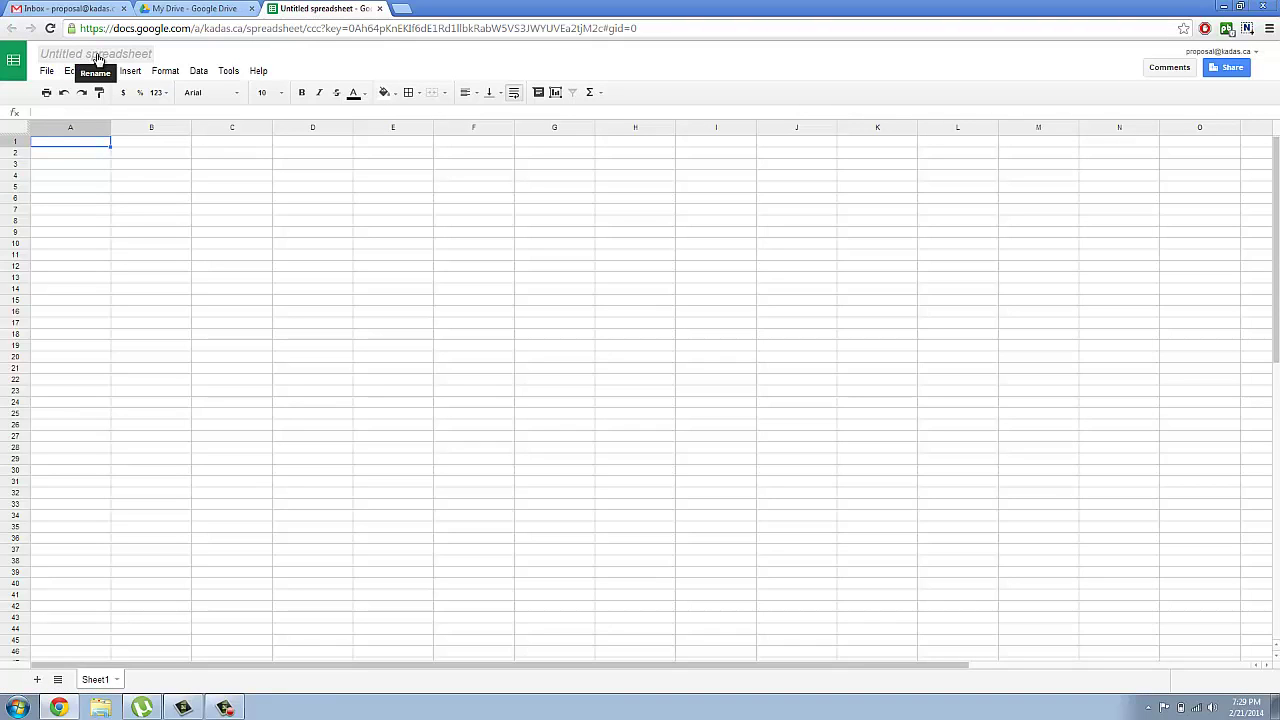
Step: Rename the spreadsheet 'Sample Survey' and create a linked form via Tools > Create a form
left_click(97, 59)
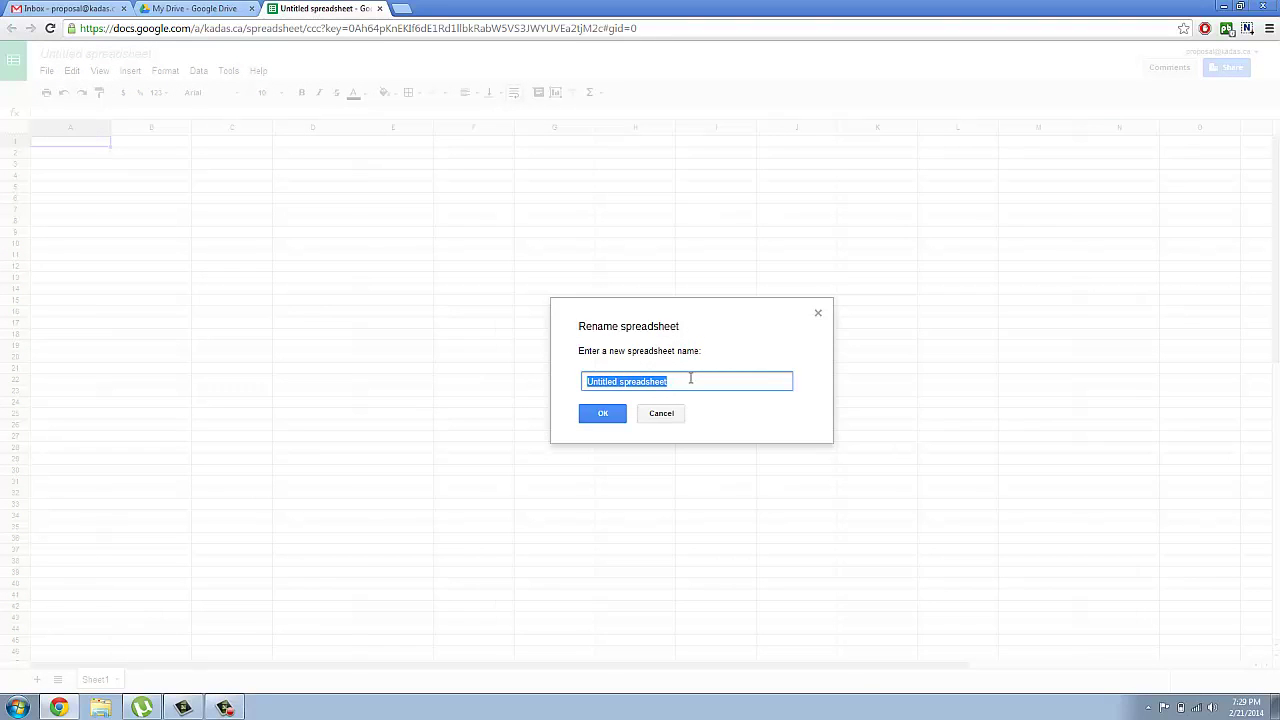
type("Sa")
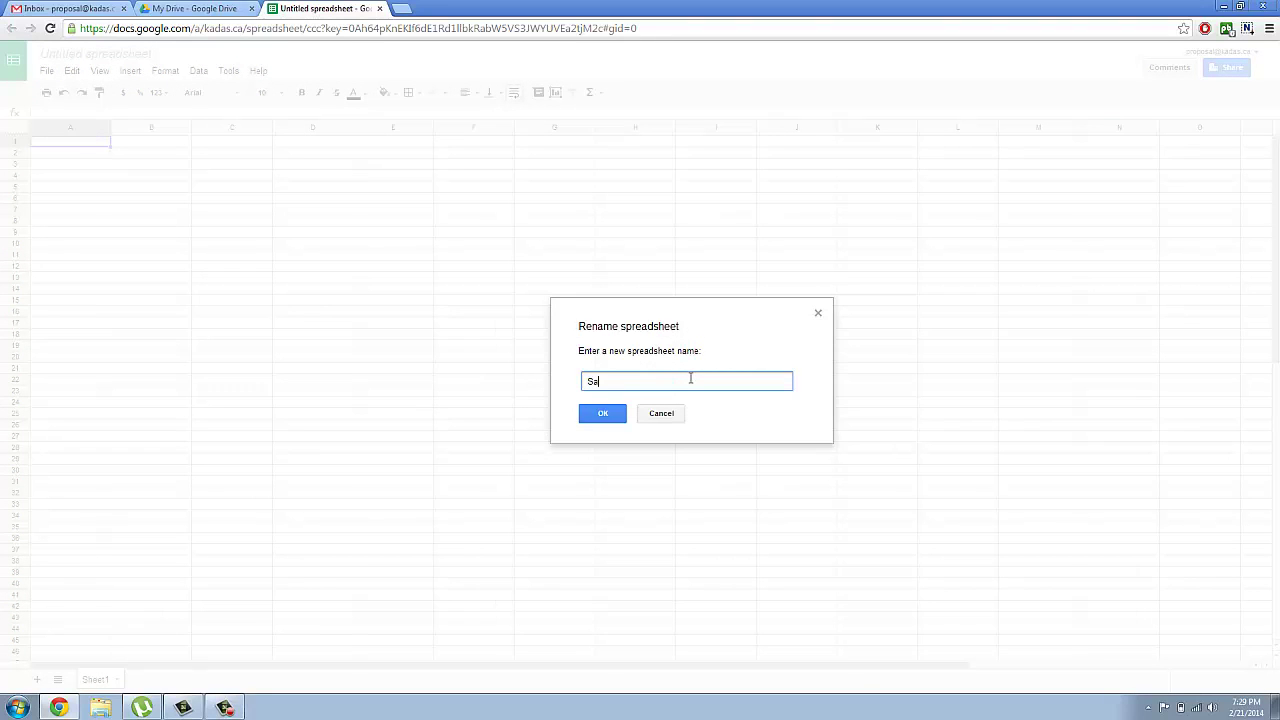
type("mple Survey")
left_click(601, 416)
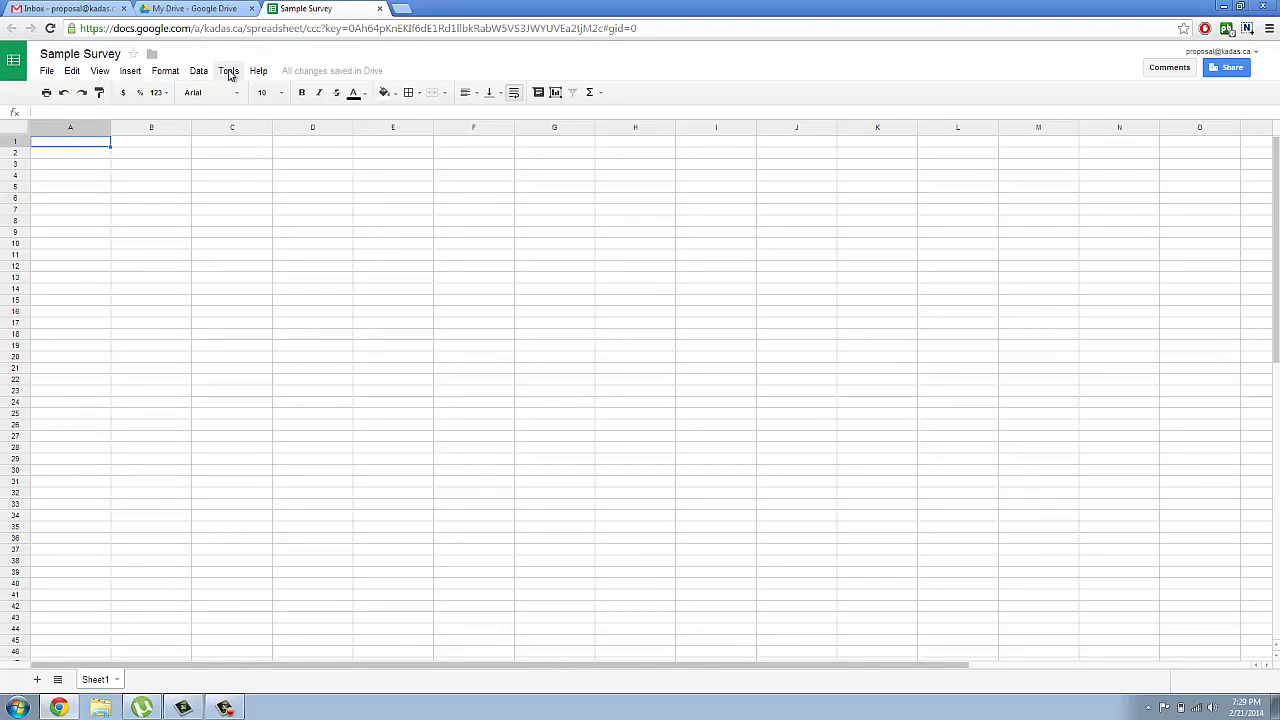
left_click(230, 76)
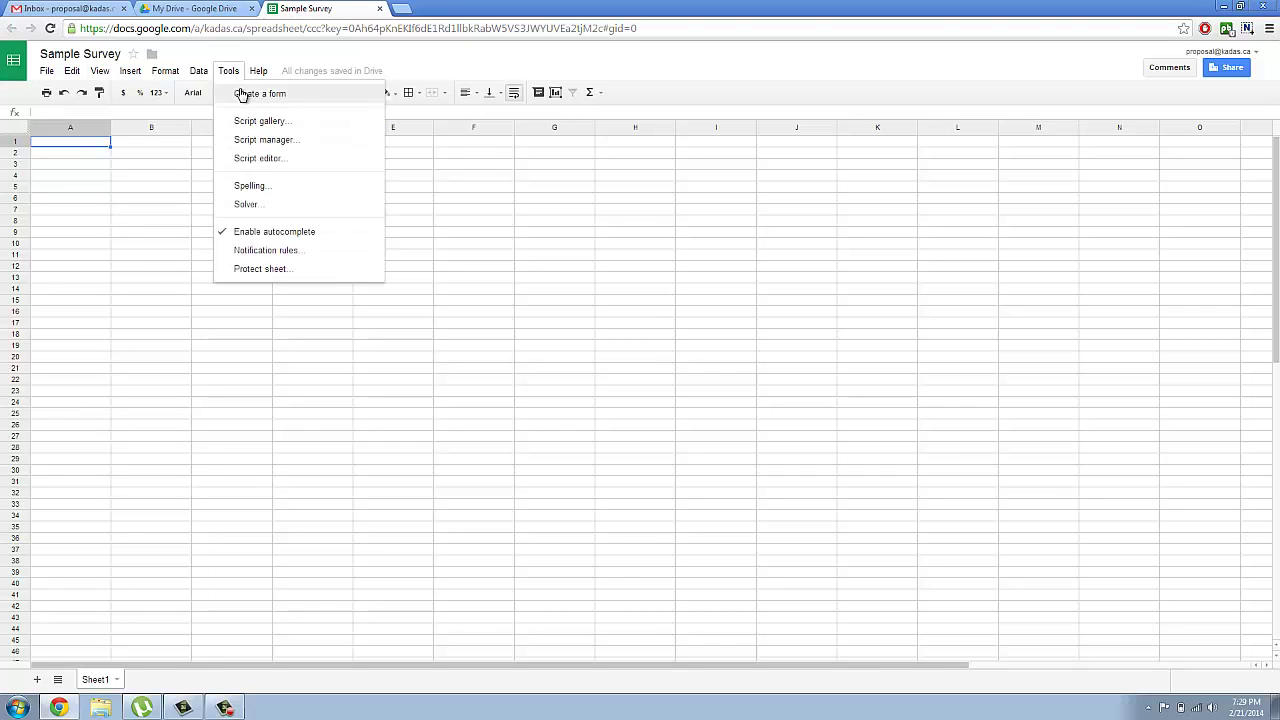
left_click(250, 95)
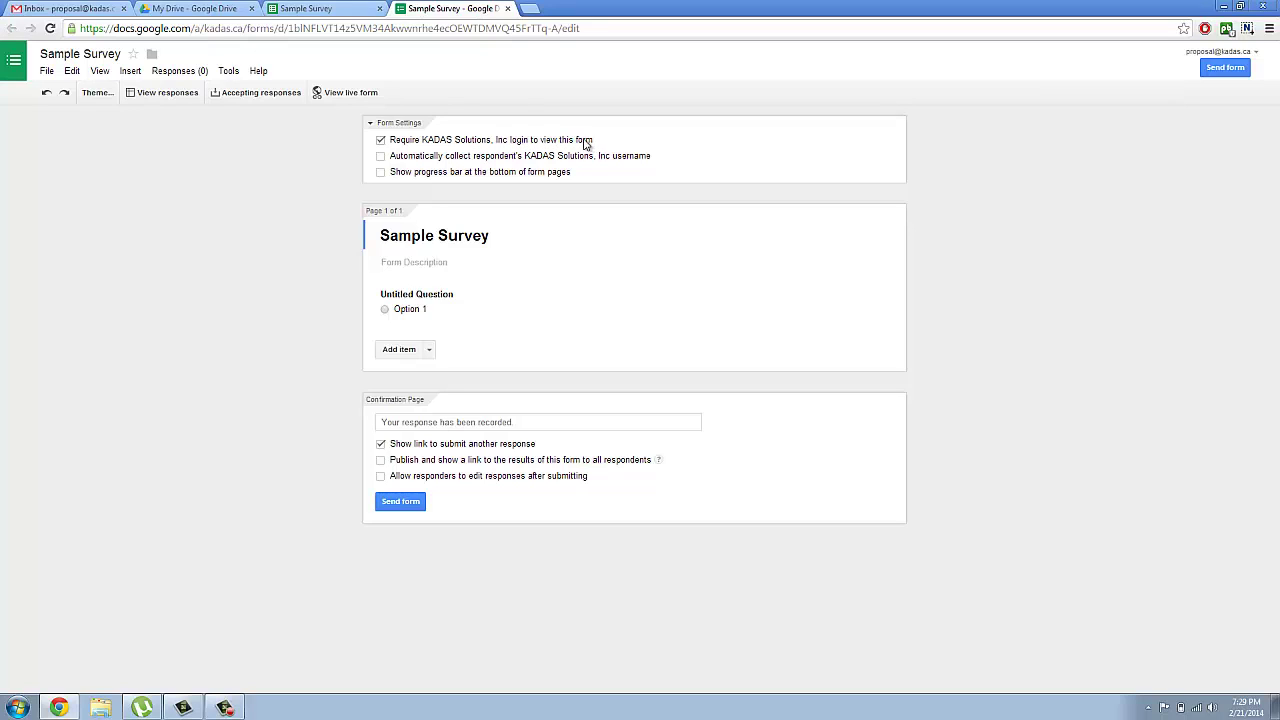
Step: Turn off the organisation login requirement for viewing the form and confirm the change
left_click(380, 141)
left_click(494, 397)
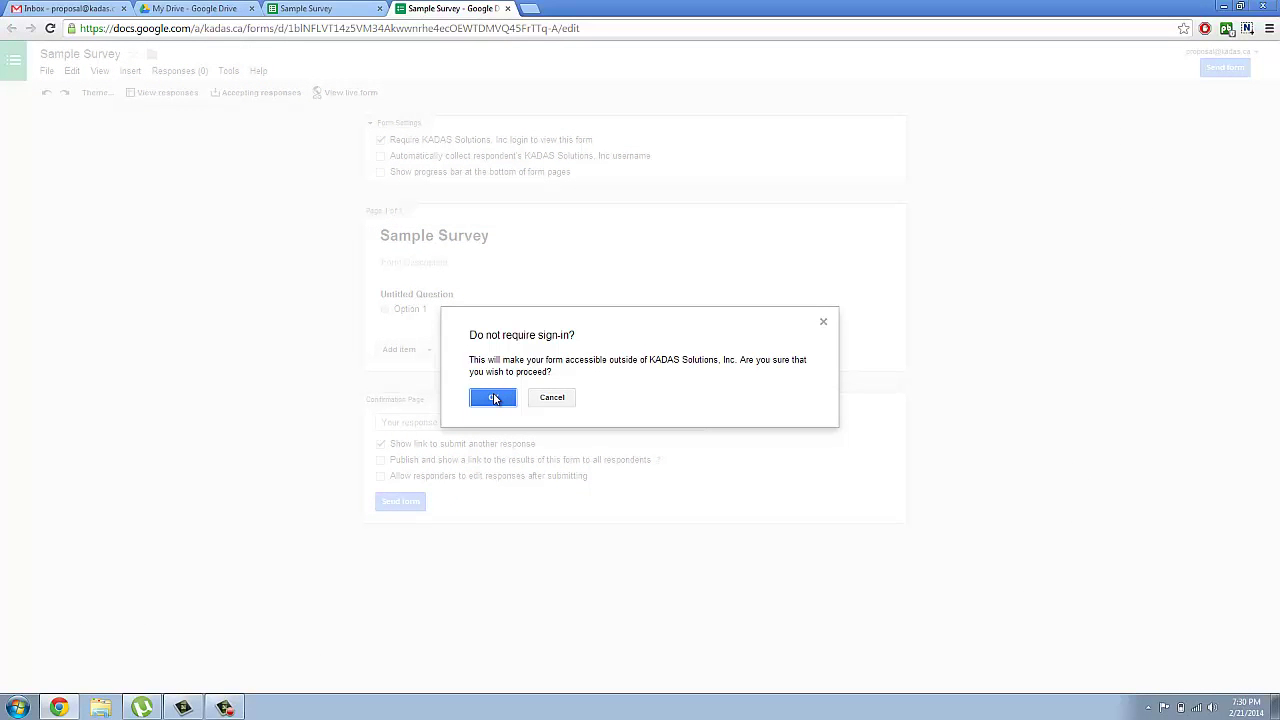
left_click(494, 398)
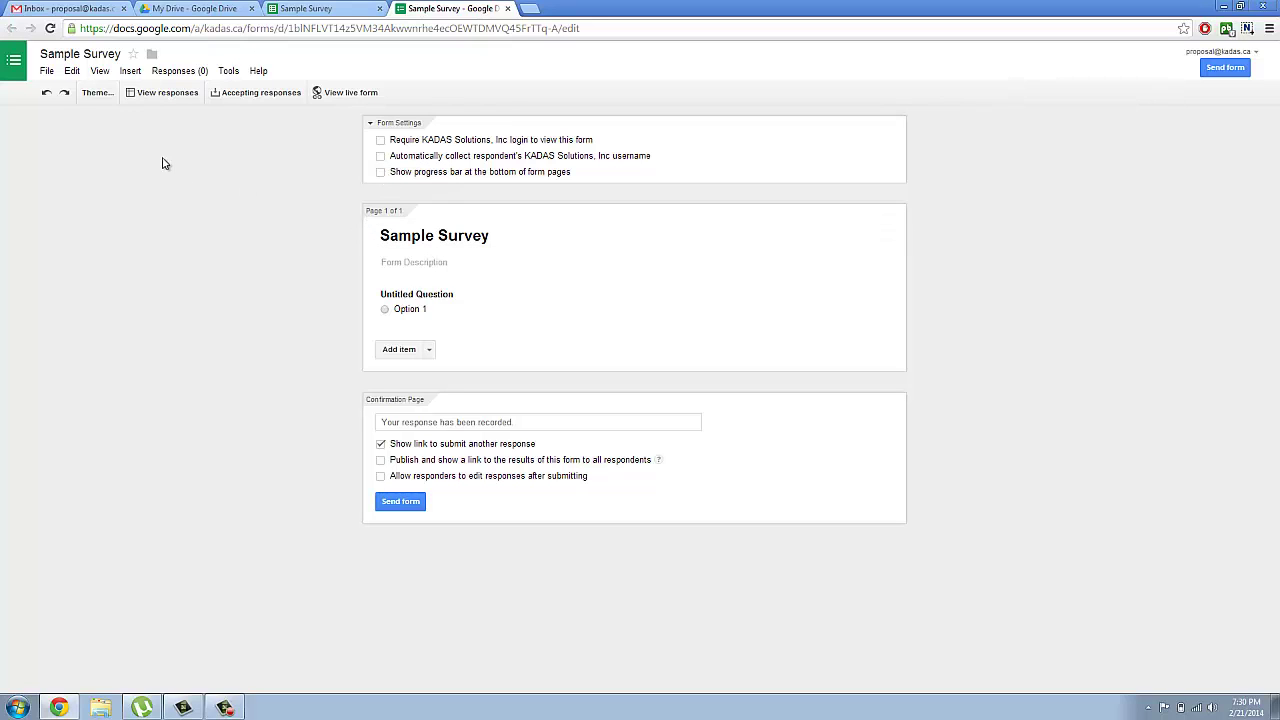
Step: Choose the Header (Blue) theme from the theme list and apply it to the form
left_click(98, 93)
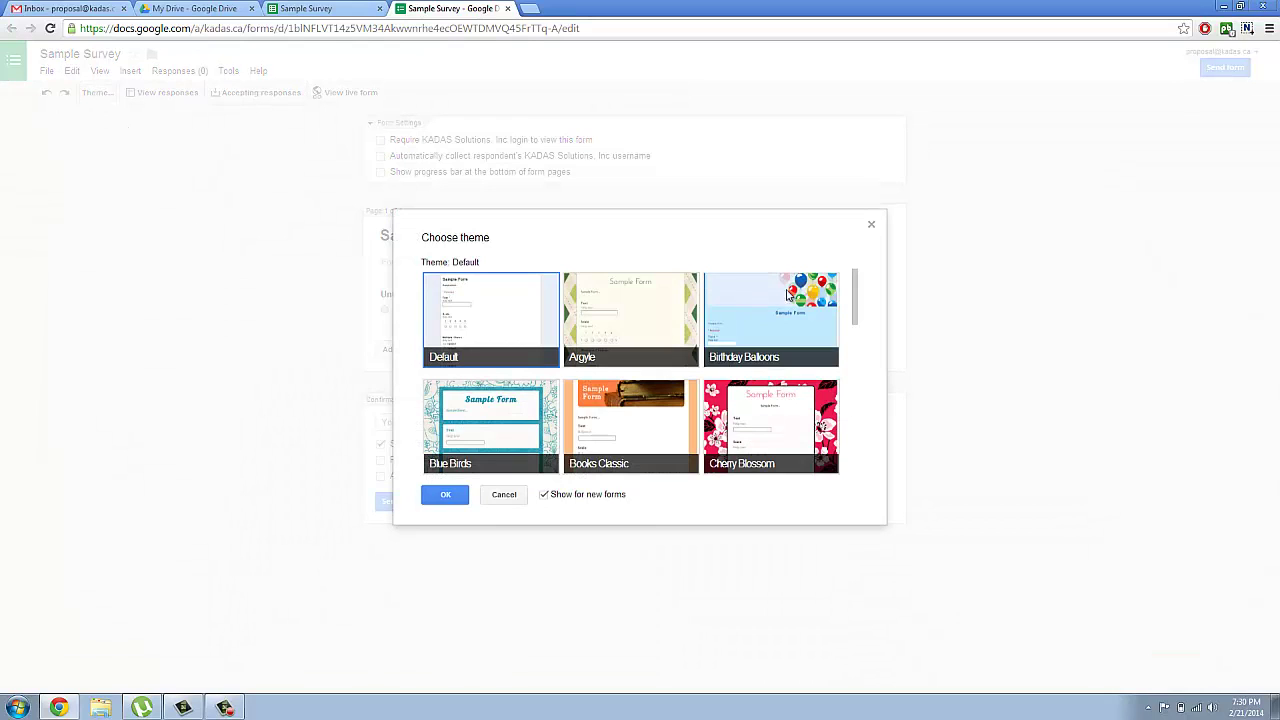
left_click_drag(855, 290, 869, 363)
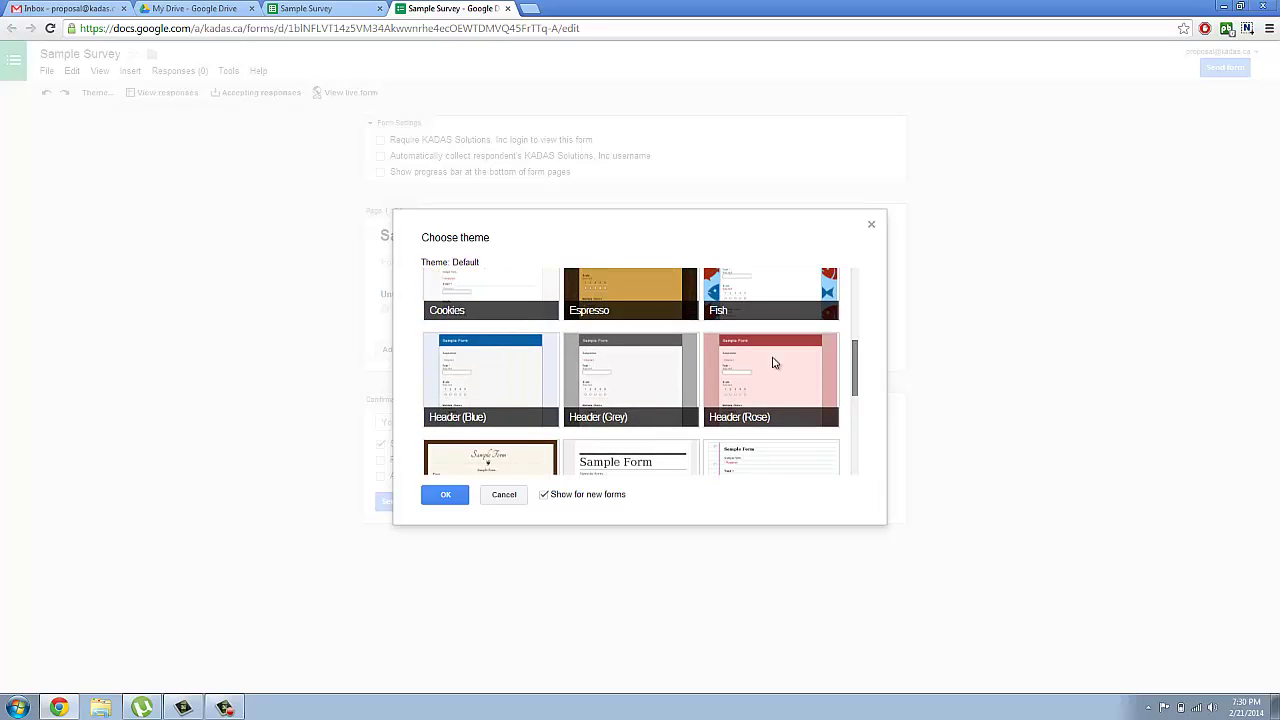
left_click(509, 358)
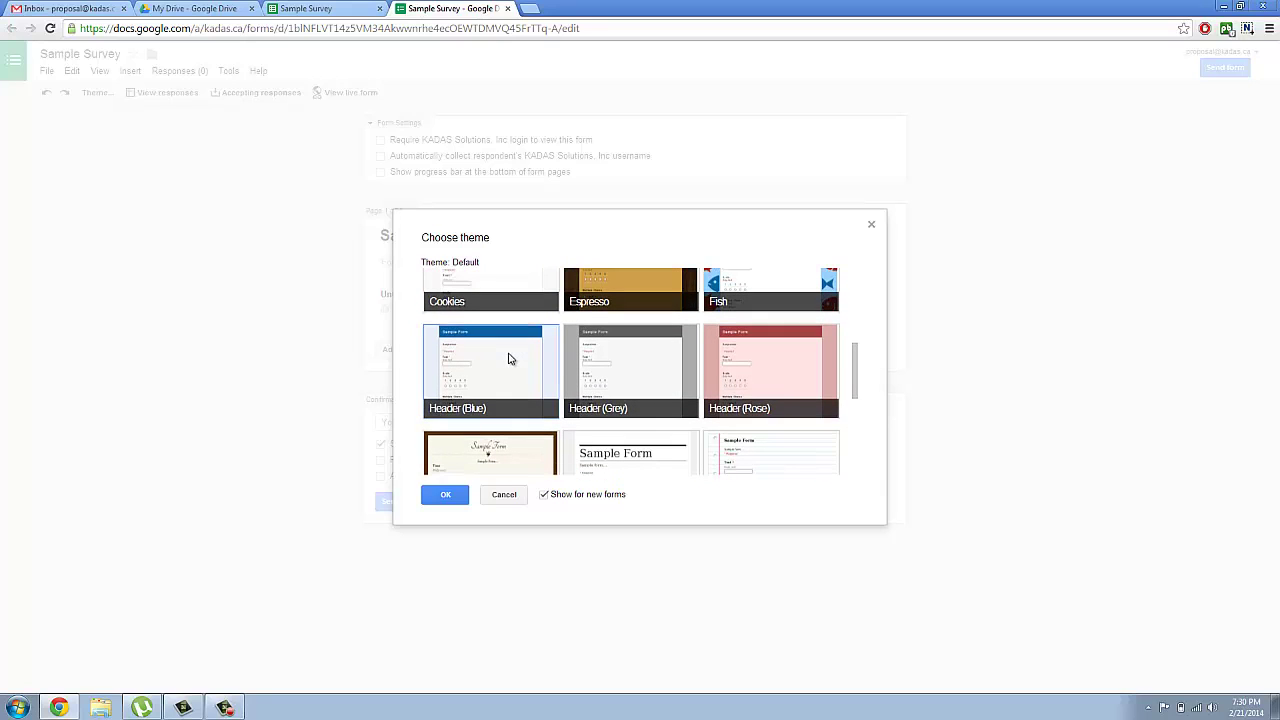
left_click(449, 499)
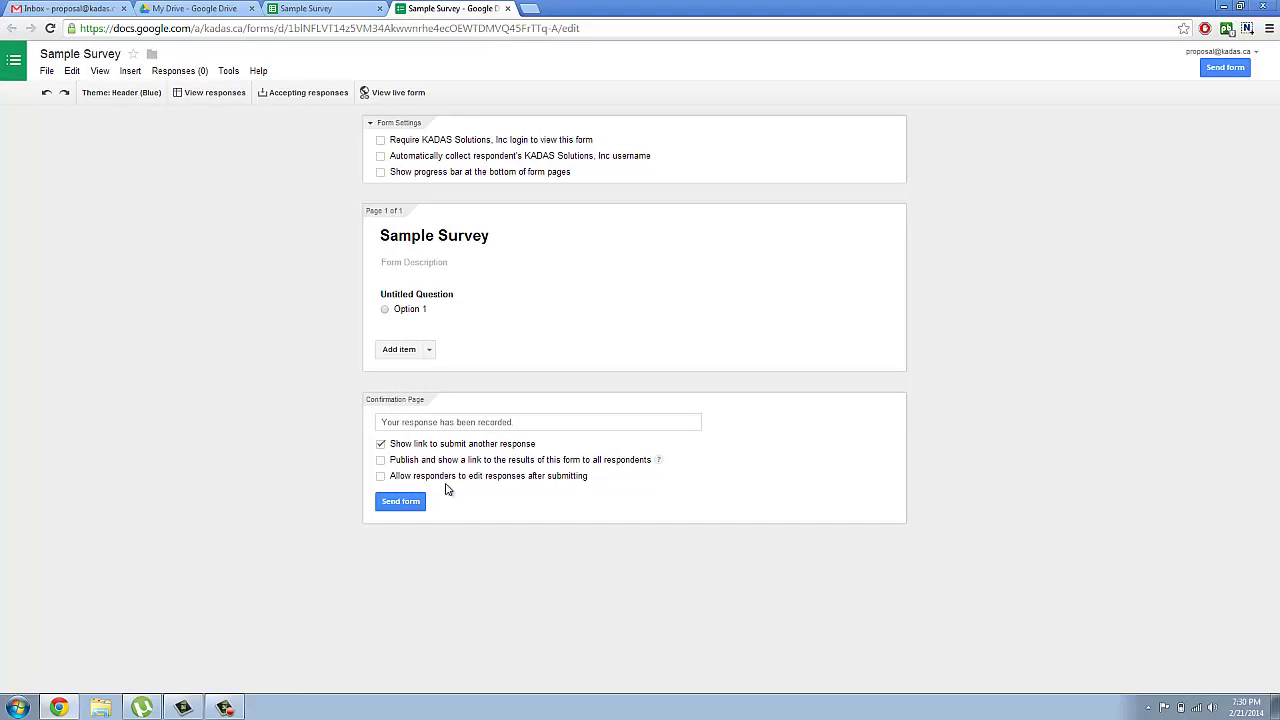
mouse_move(421, 301)
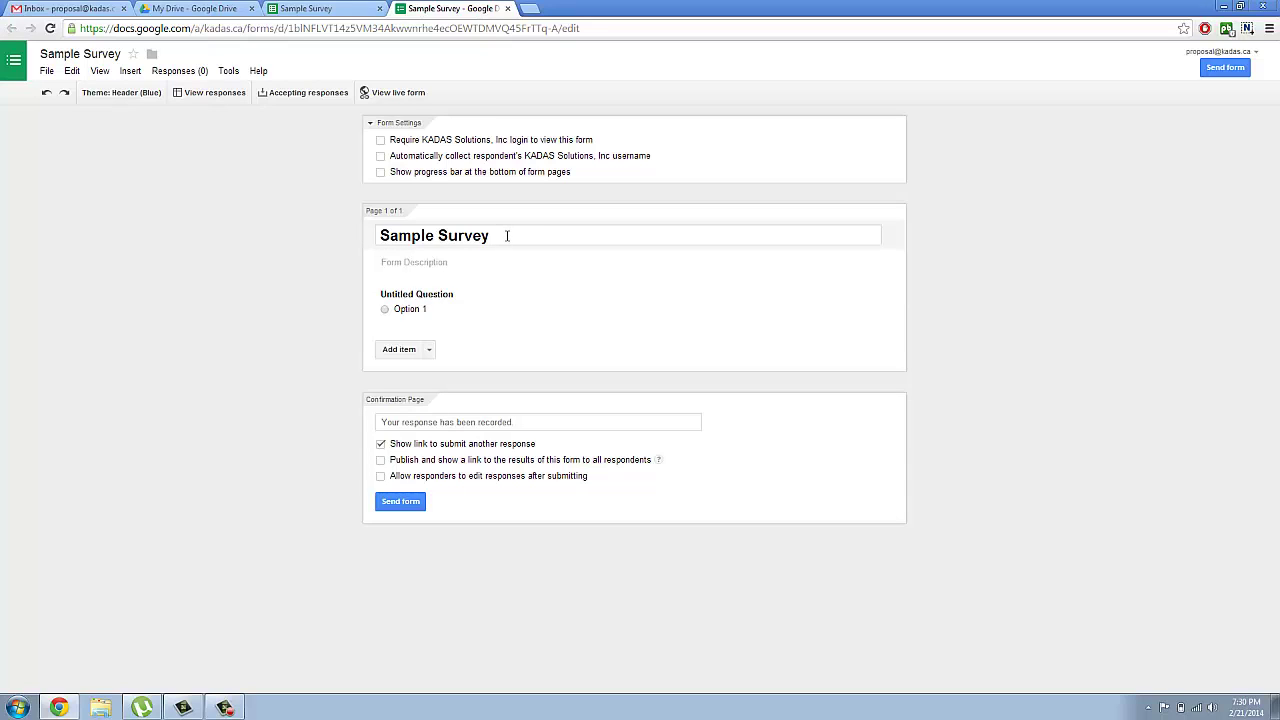
Step: Enter the form description 'This is a sample form to be used for circulating a survey in my class'
left_click(438, 263)
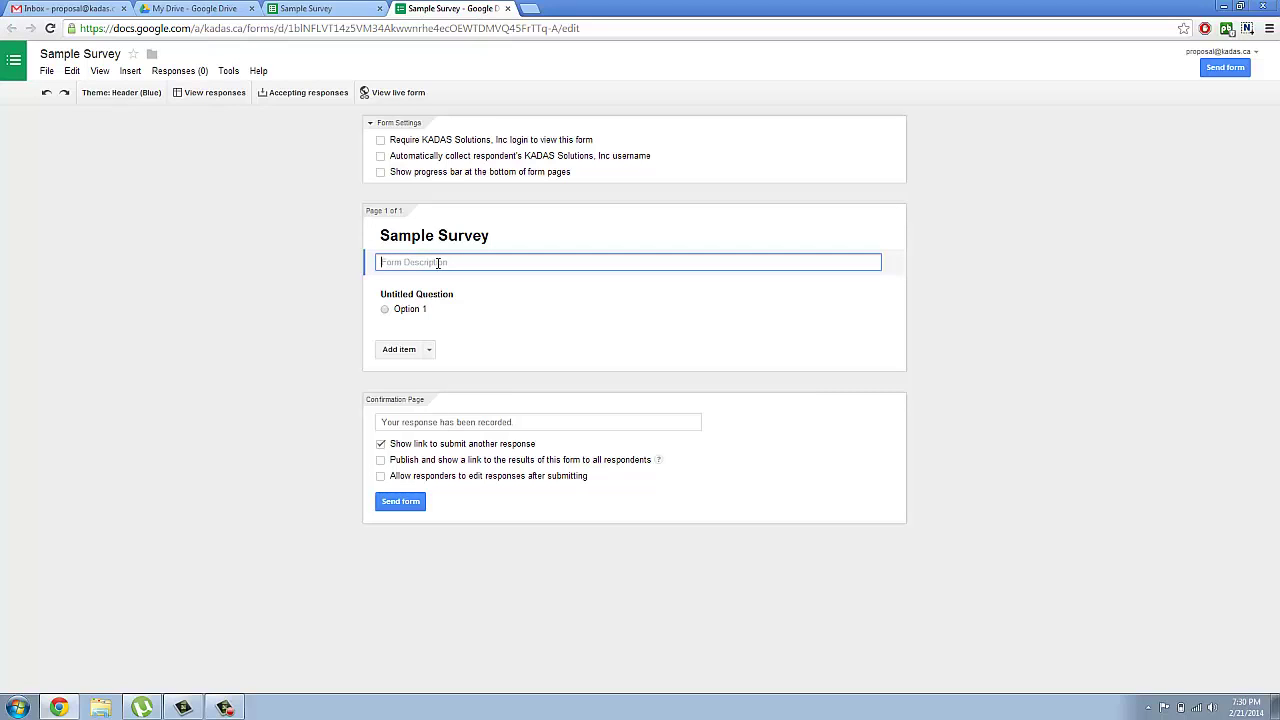
type("This is a sample form to be used for circulat")
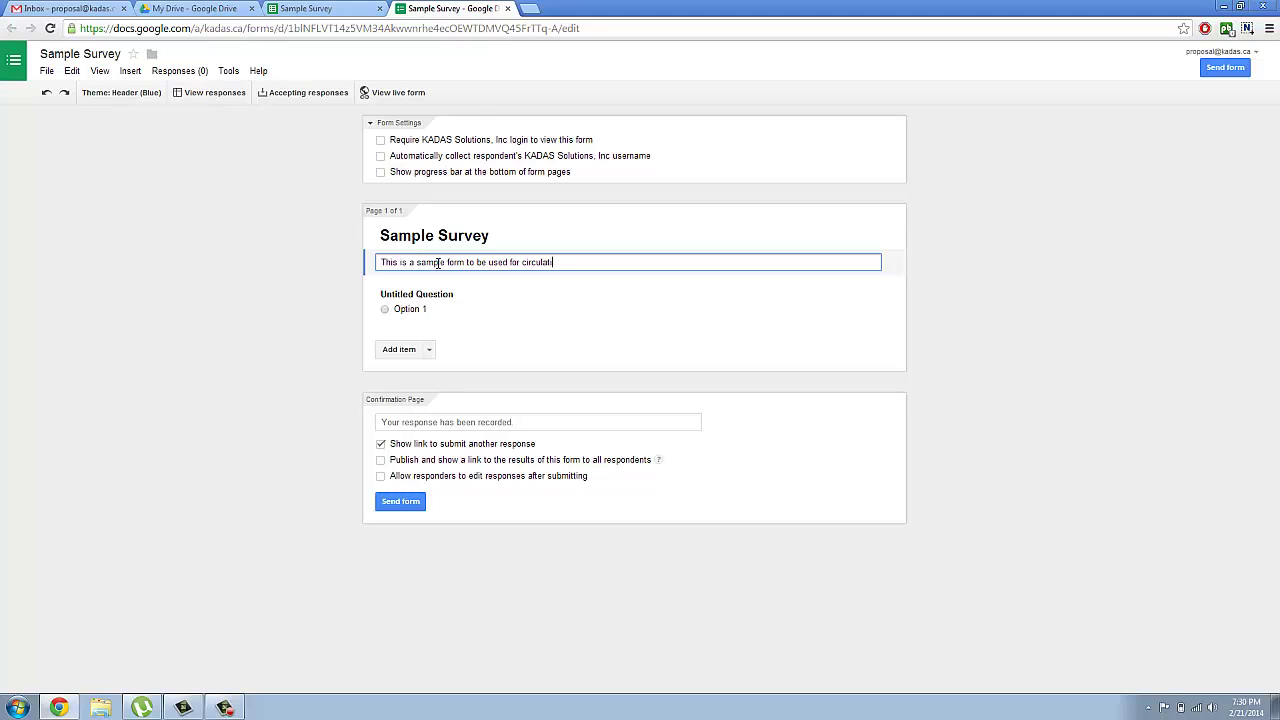
type("ing a survey in my class")
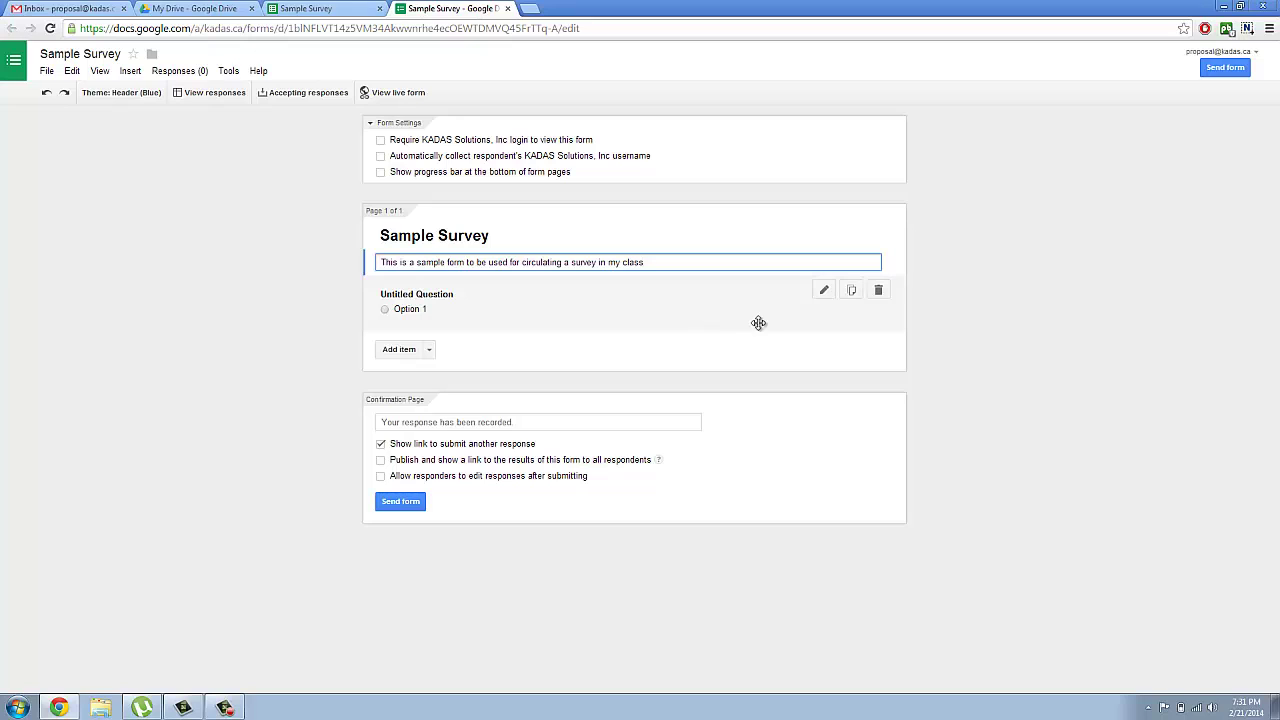
Step: Retitle the first question 'Your Name' and set its question type to Text
left_click(823, 292)
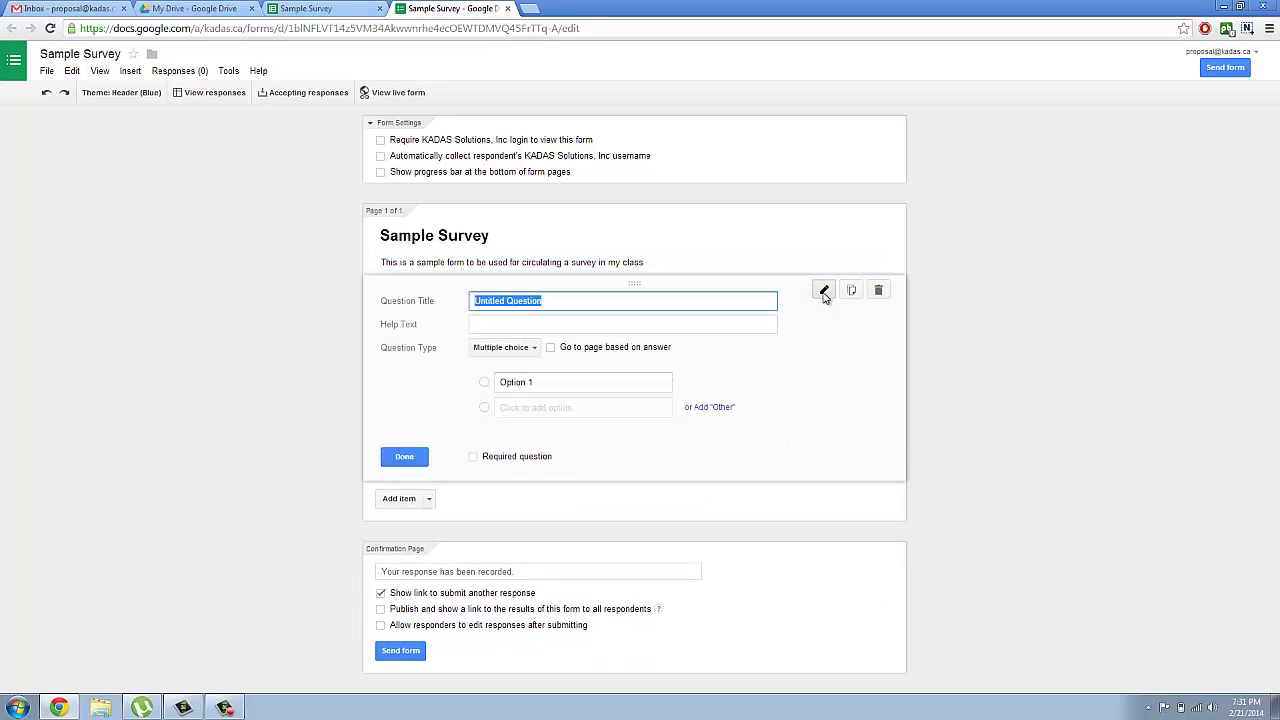
left_click(604, 296)
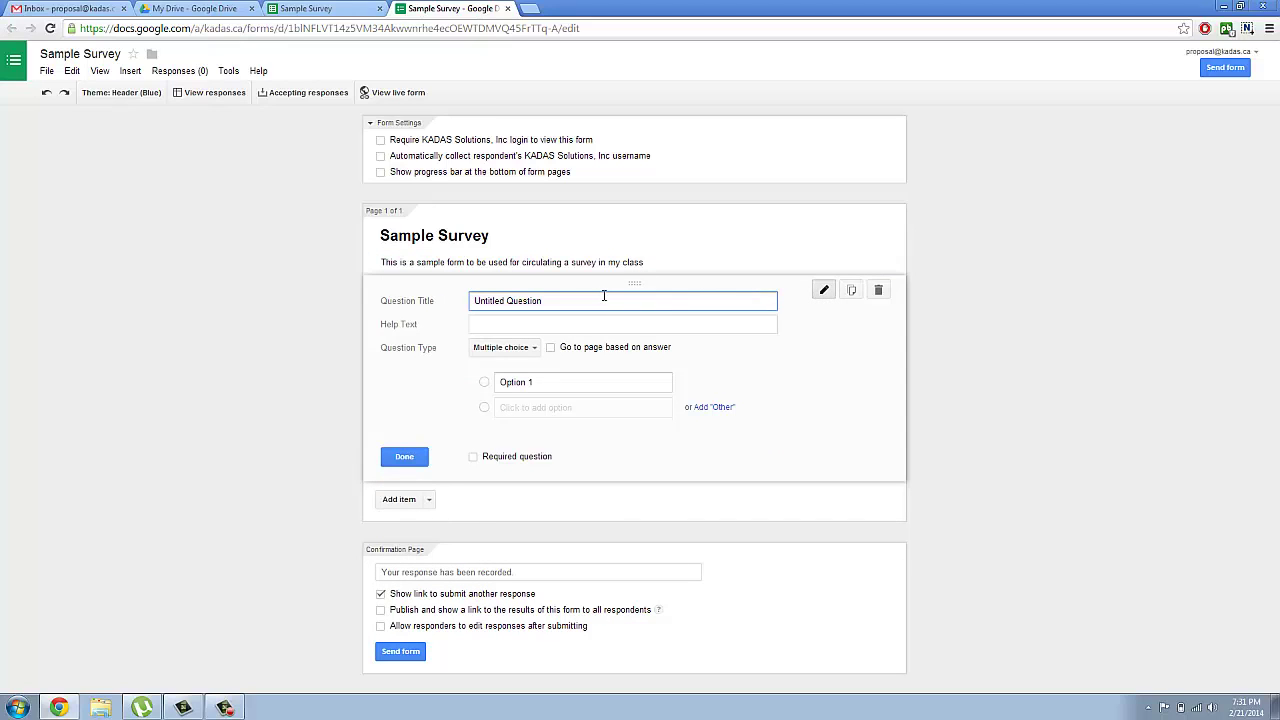
key("BackSpace")
key("BackSpace")
key("BackSpace")
key("BackSpace")
key("BackSpace")
key("BackSpace")
key("BackSpace")
key("BackSpace")
key("BackSpace")
key("BackSpace")
type("Your Name")
left_click(533, 350)
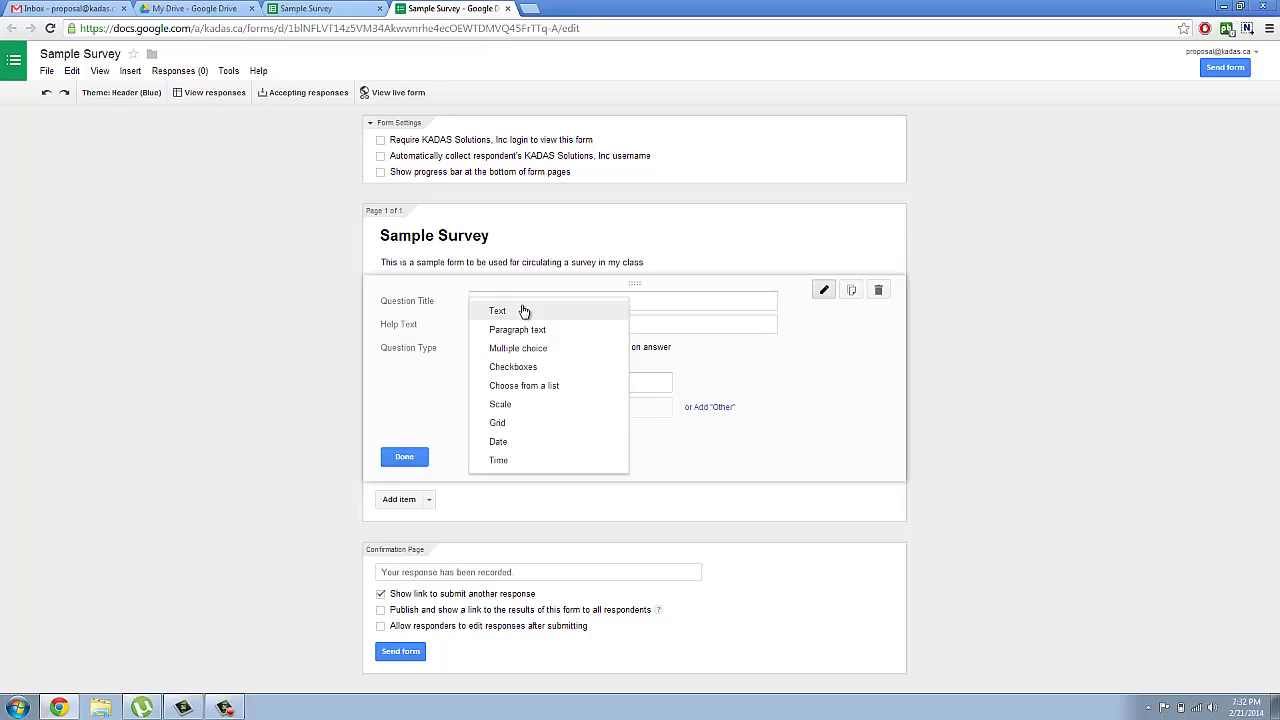
left_click(524, 311)
left_click(520, 318)
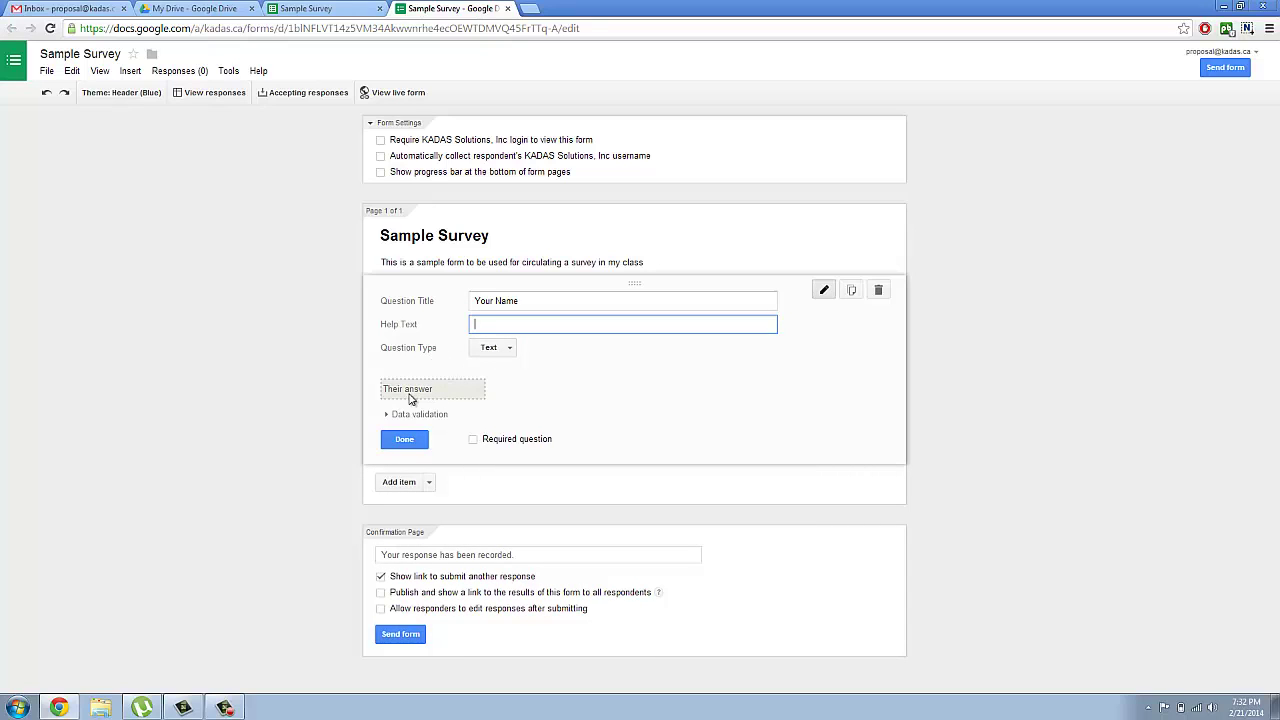
Step: Mark the Your Name question required and enable answer validation as Number
left_click(474, 440)
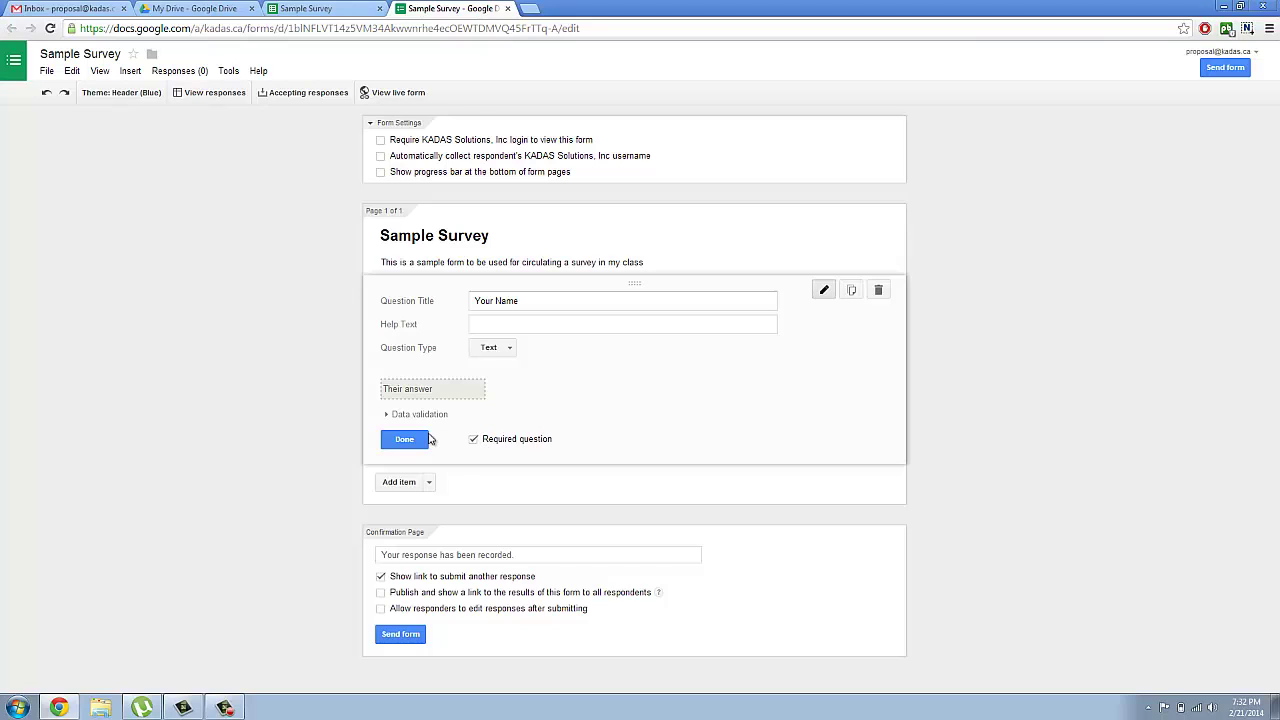
left_click(387, 416)
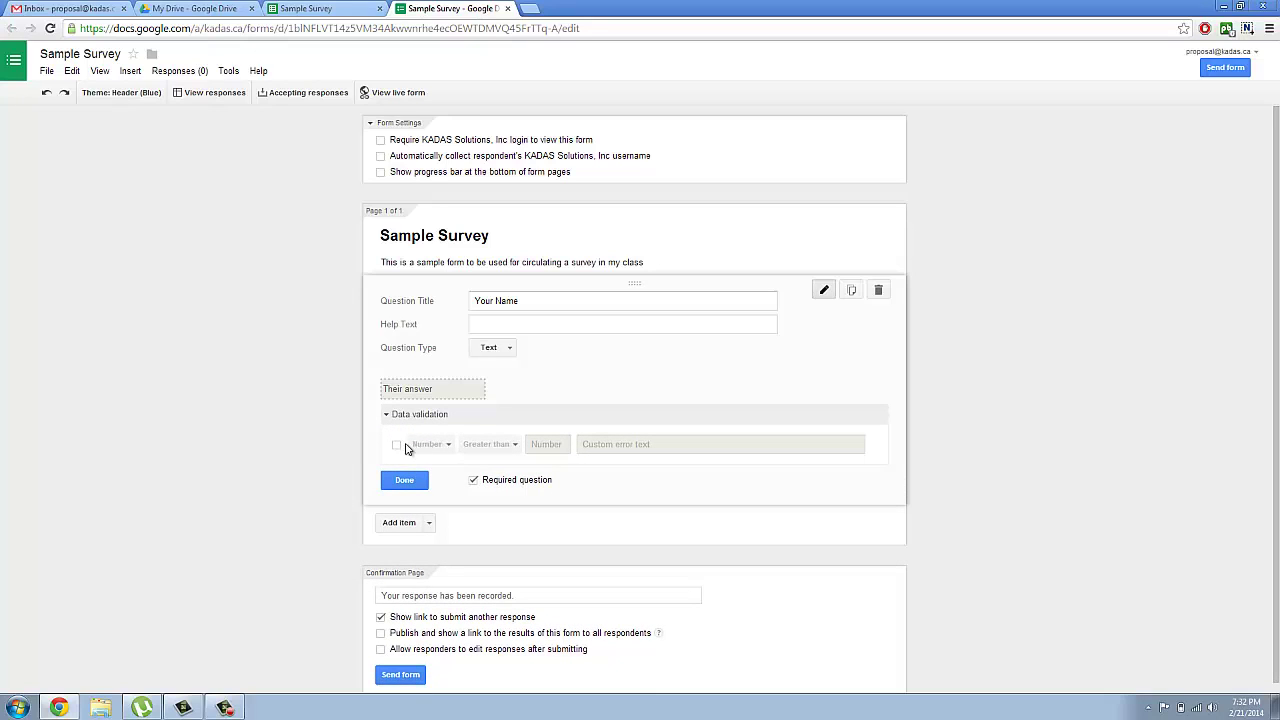
left_click(396, 448)
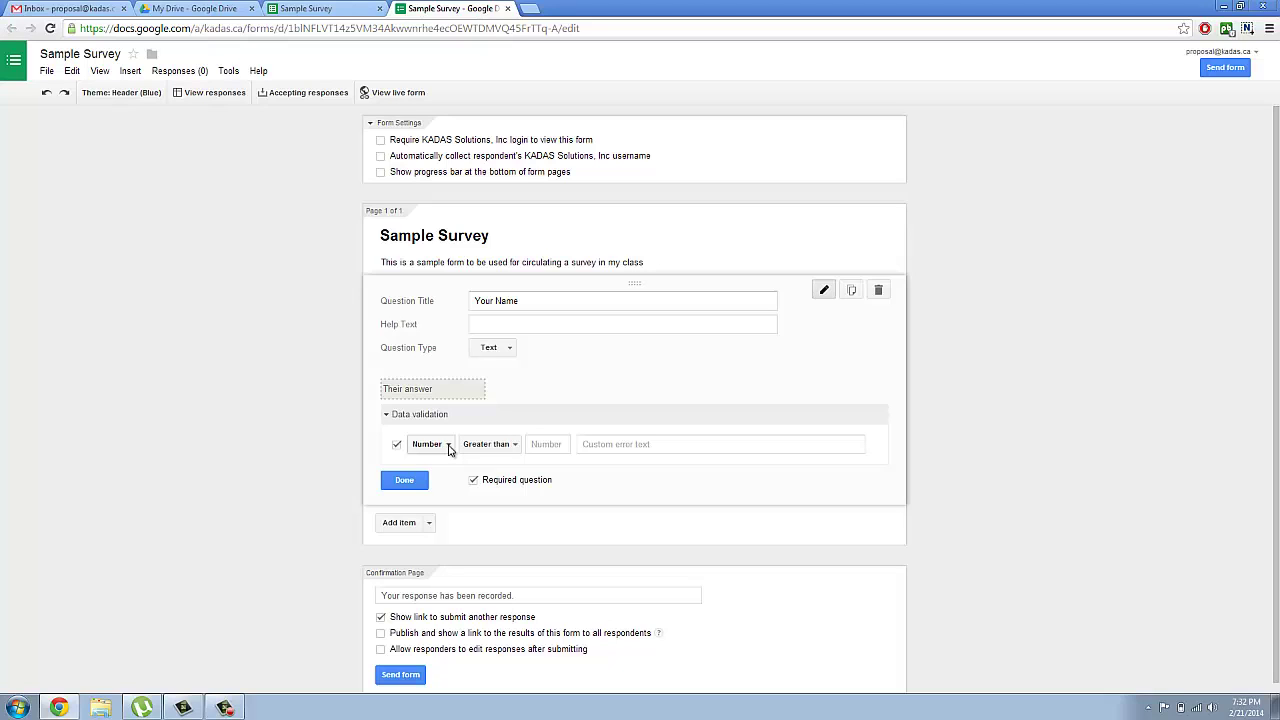
left_click(449, 450)
left_click(445, 446)
Step: Switch validation to Text with Contains, then disable validation and finish the question
left_click(449, 447)
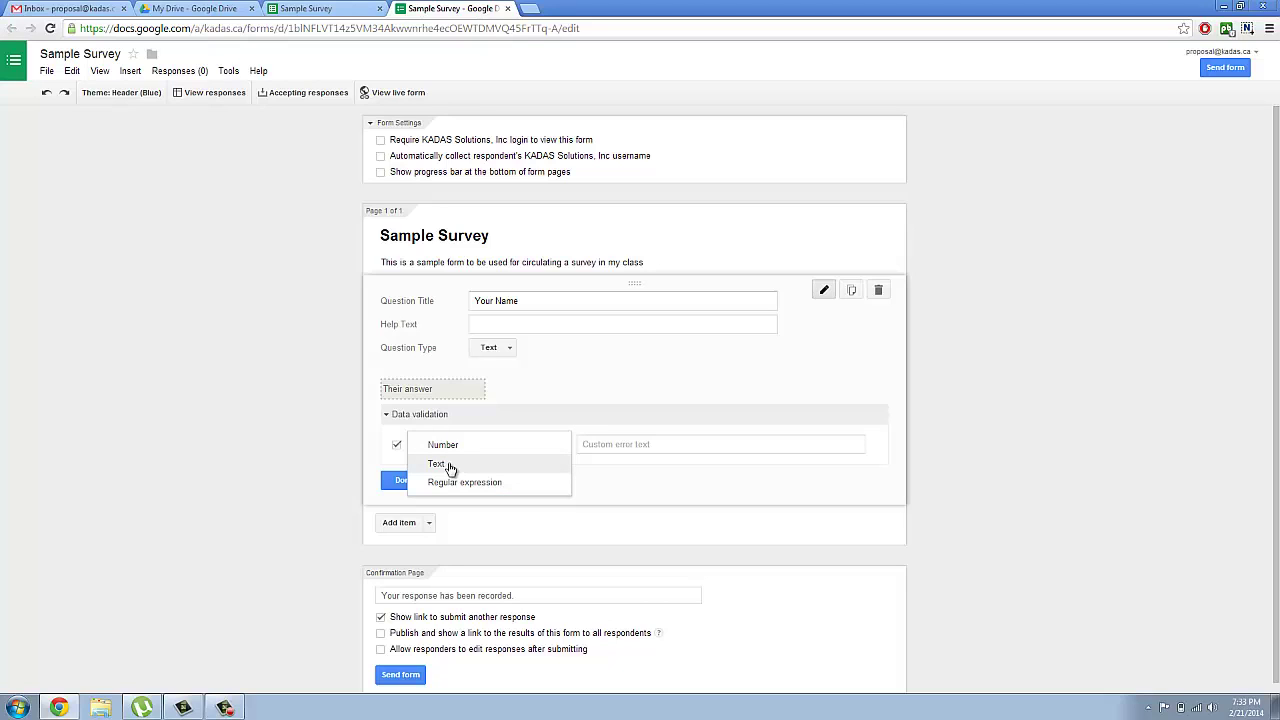
left_click(449, 466)
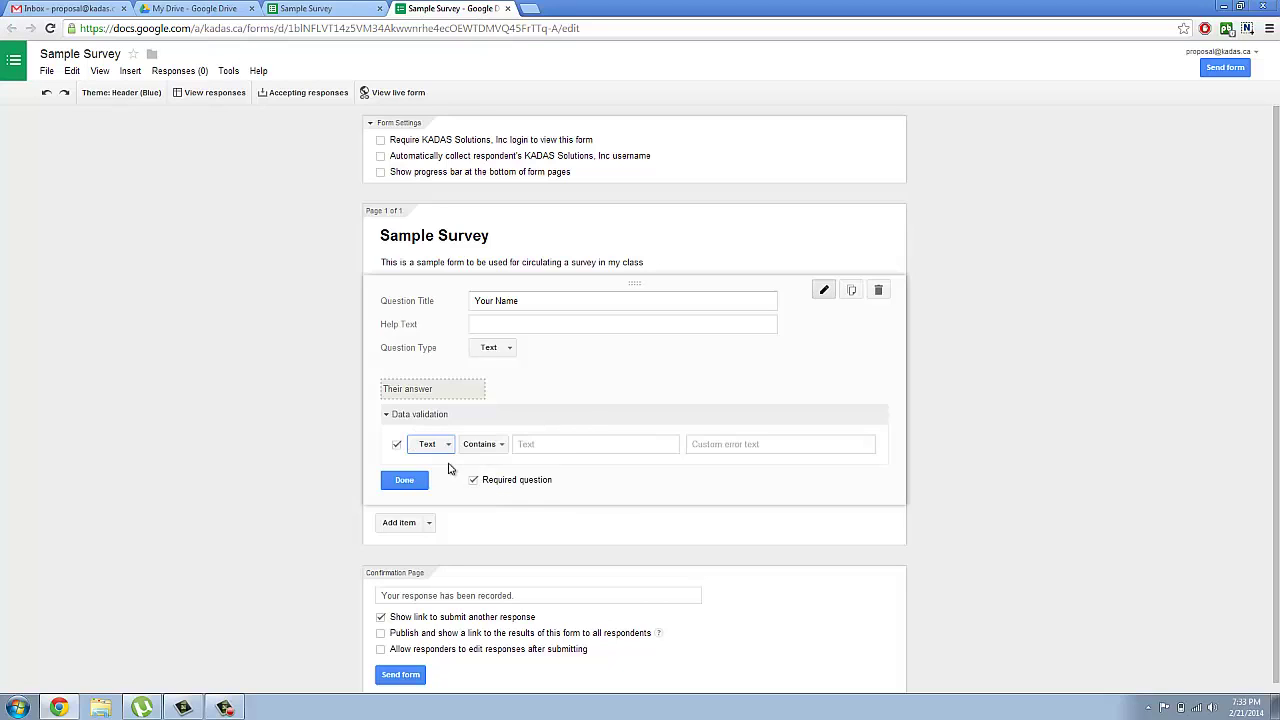
left_click(503, 447)
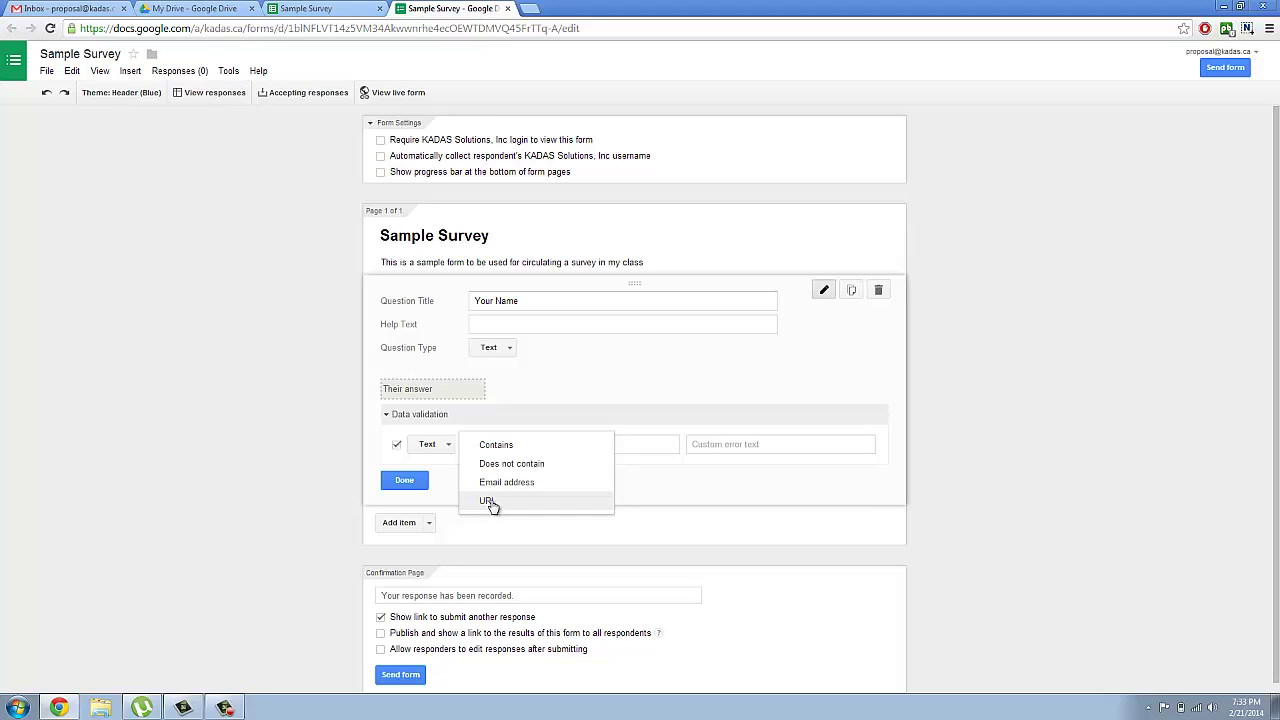
left_click(653, 481)
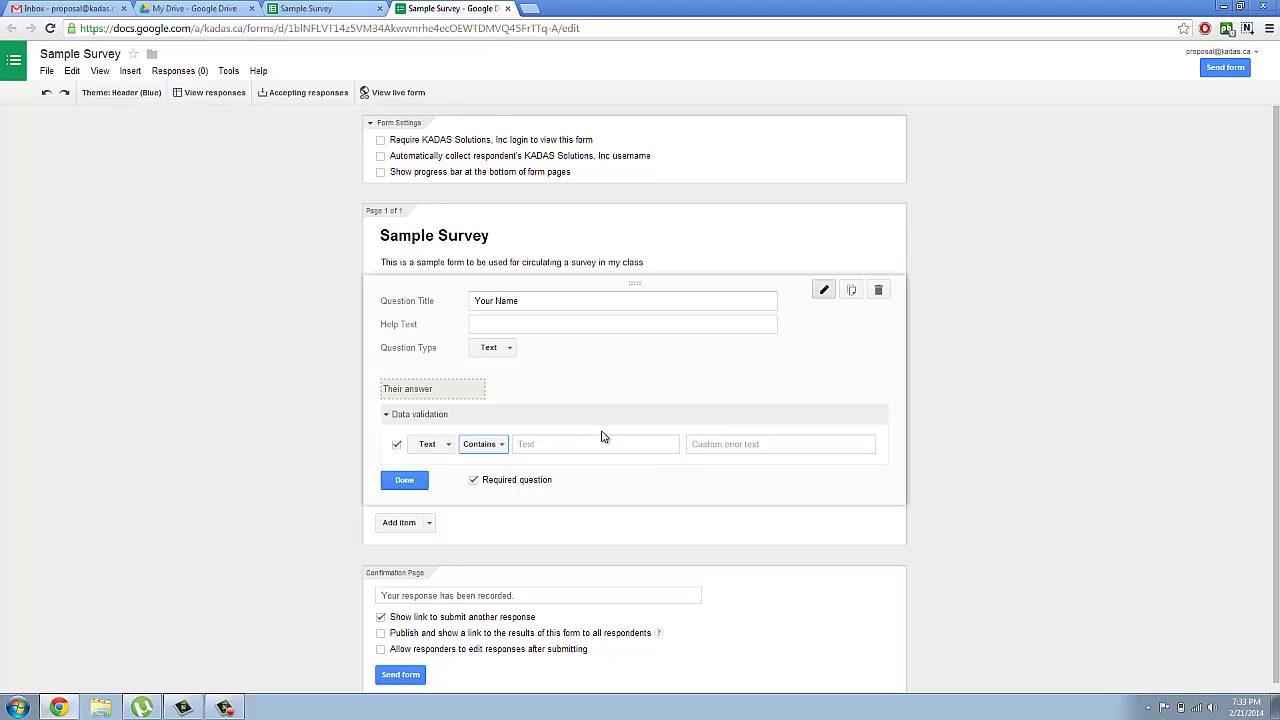
left_click(397, 444)
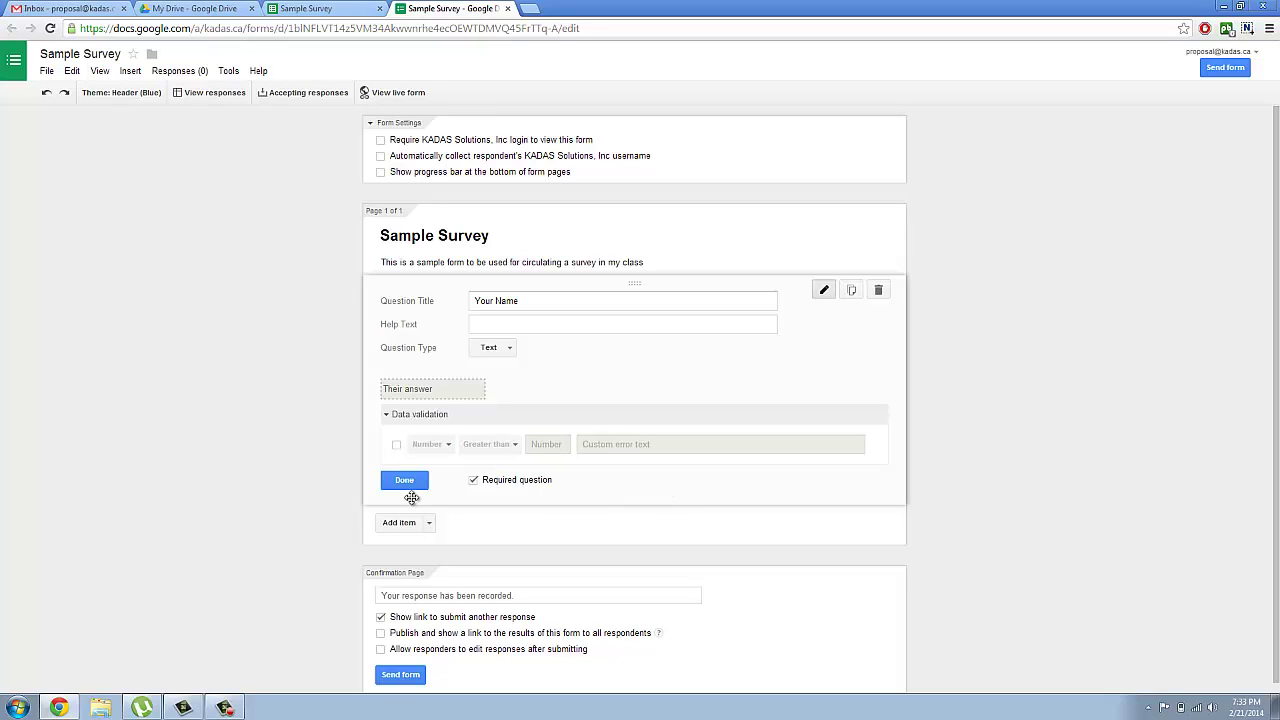
left_click(405, 480)
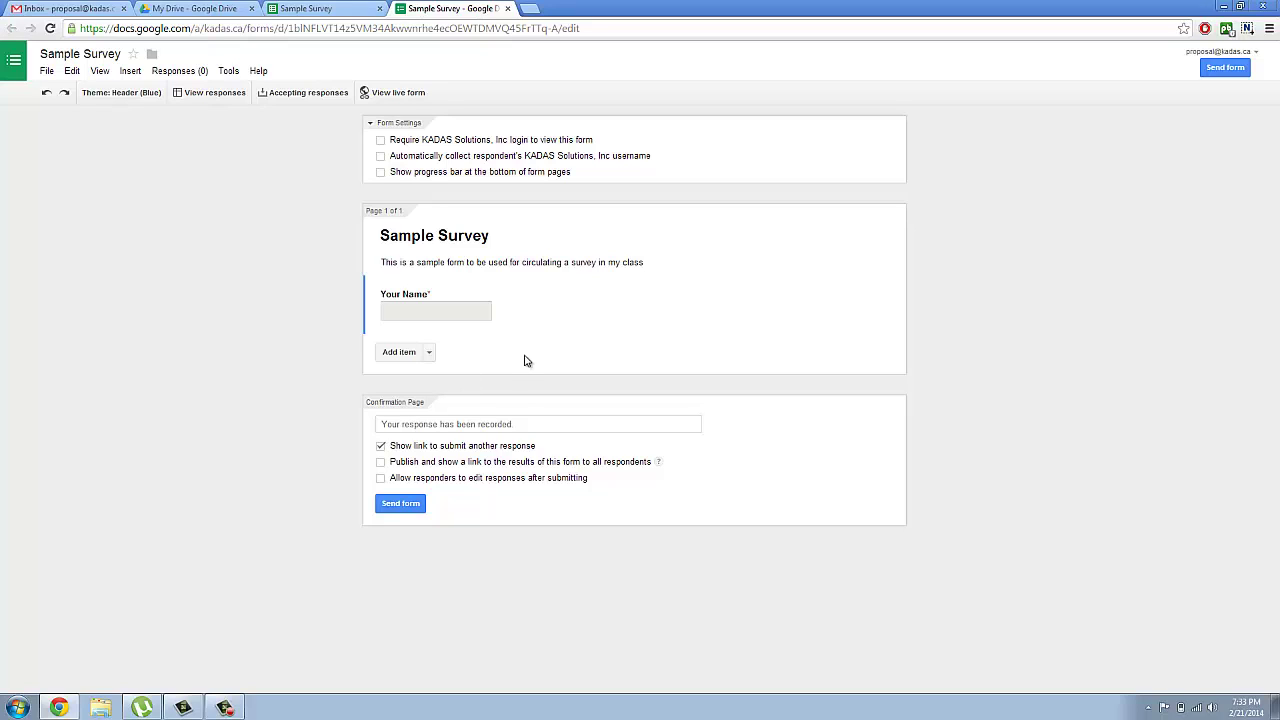
mouse_move(575, 333)
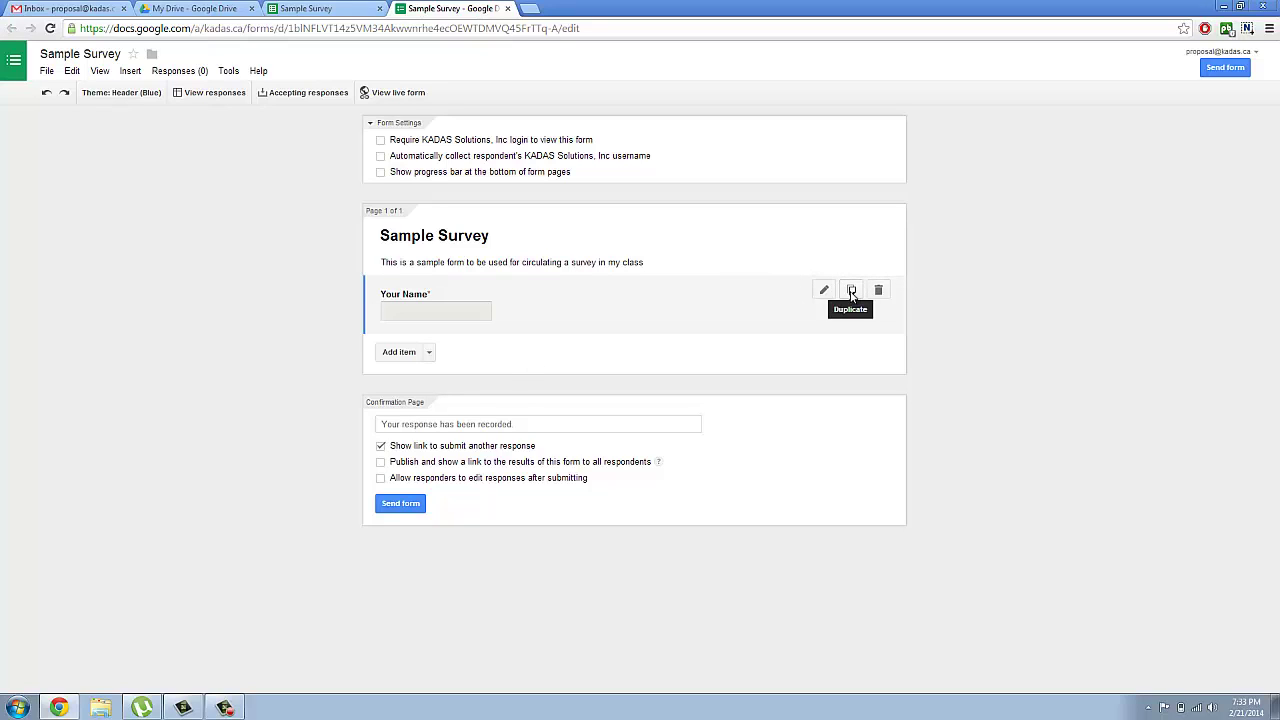
Step: Duplicate the Your Name question and retitle the copy 'Watch the video balow and rate quality of the video'
left_click(851, 292)
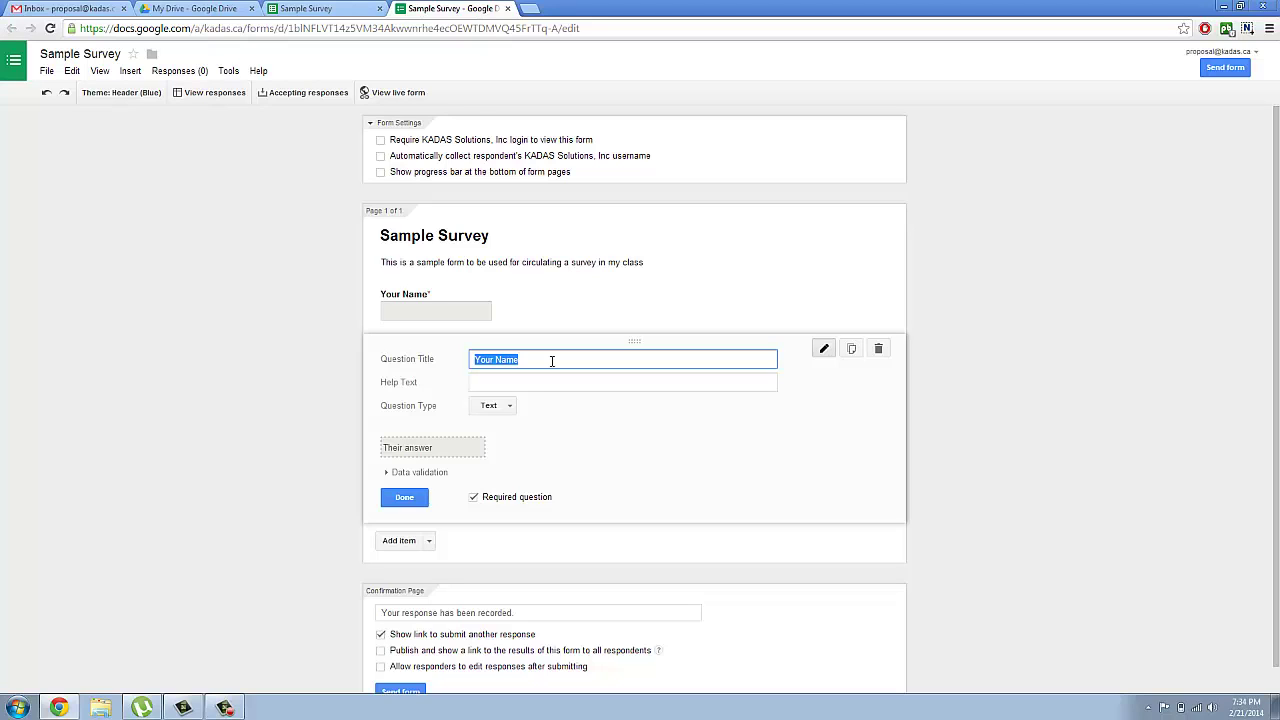
type("Wat")
type("ch the ")
type("video")
type(" ba")
type("low and ")
type("rate")
type(" quali")
type("ty of t")
type("he")
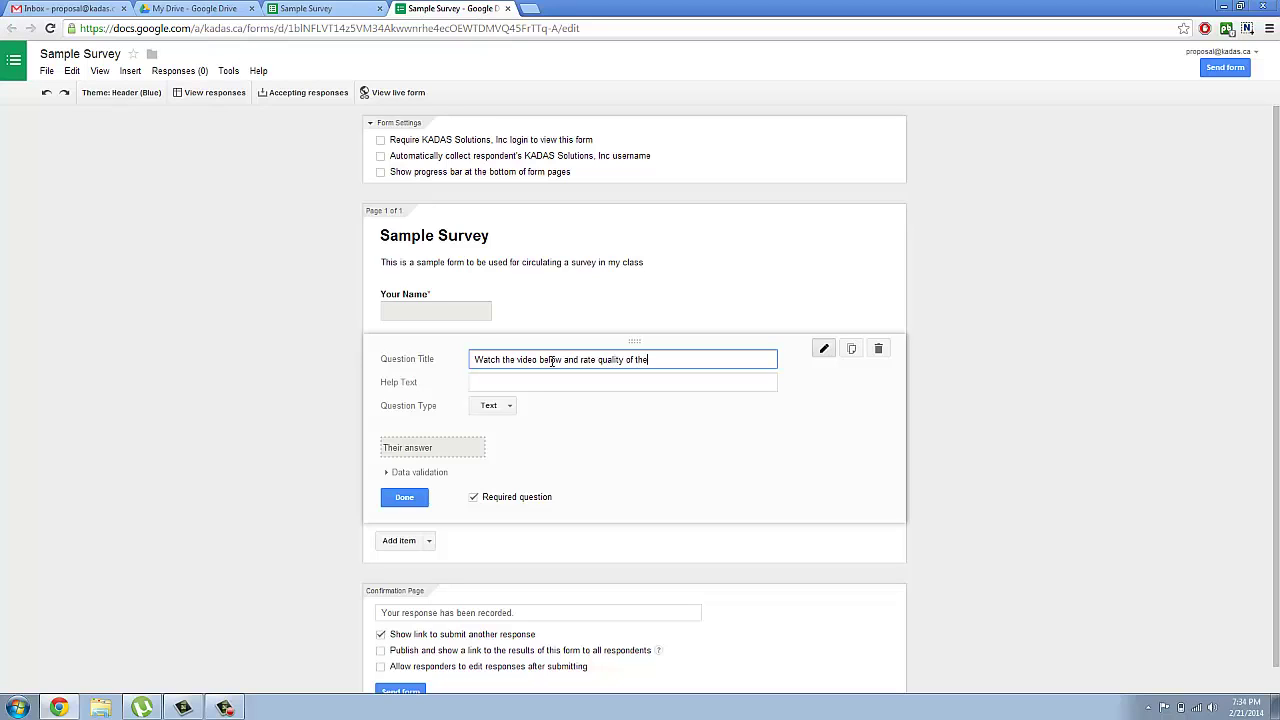
type(" video")
left_click(509, 409)
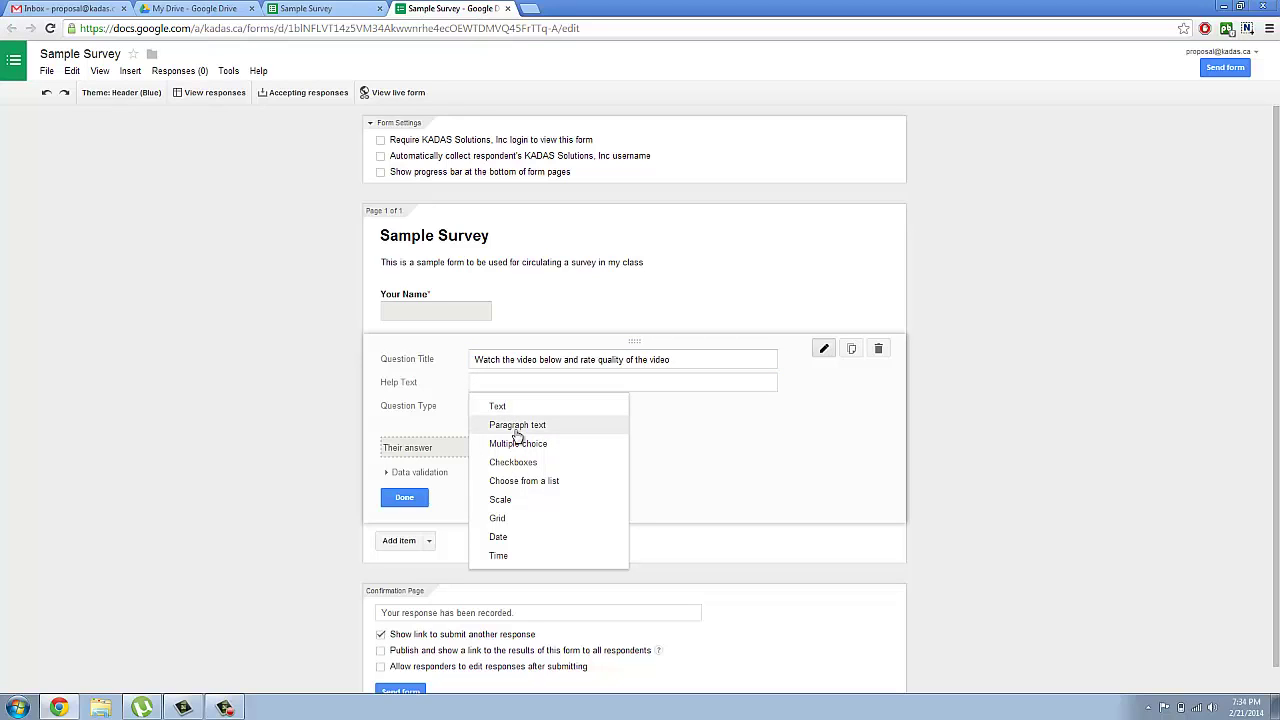
Step: Set the question to a 1–5 Scale labelled 'Worst' at 1 and 'Like it very much' at 5
left_click(549, 505)
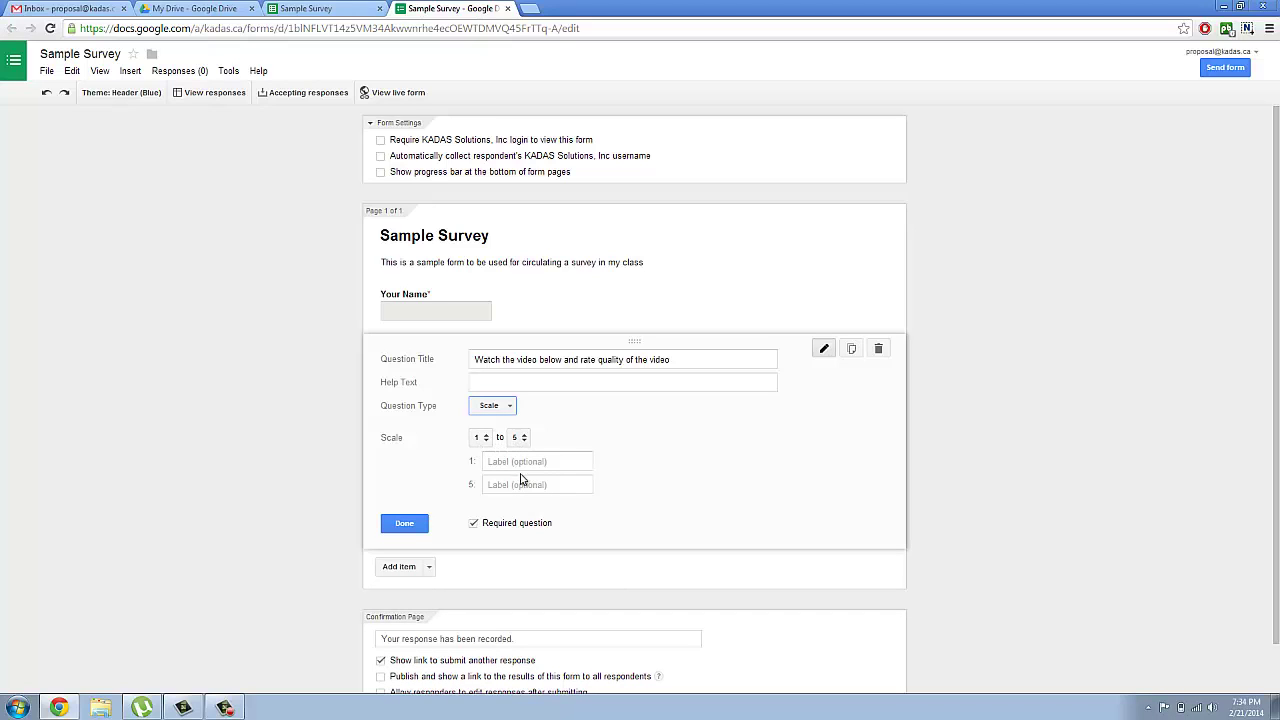
left_click(518, 462)
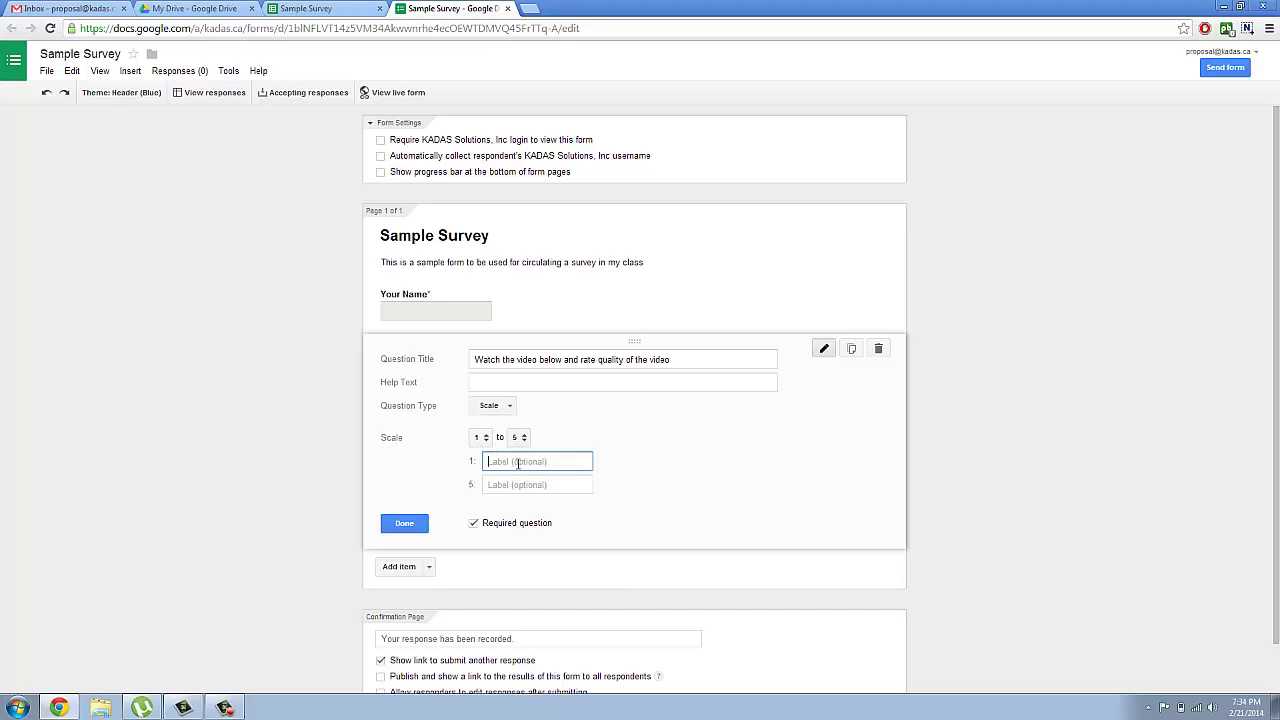
type("Worst")
key("Tab")
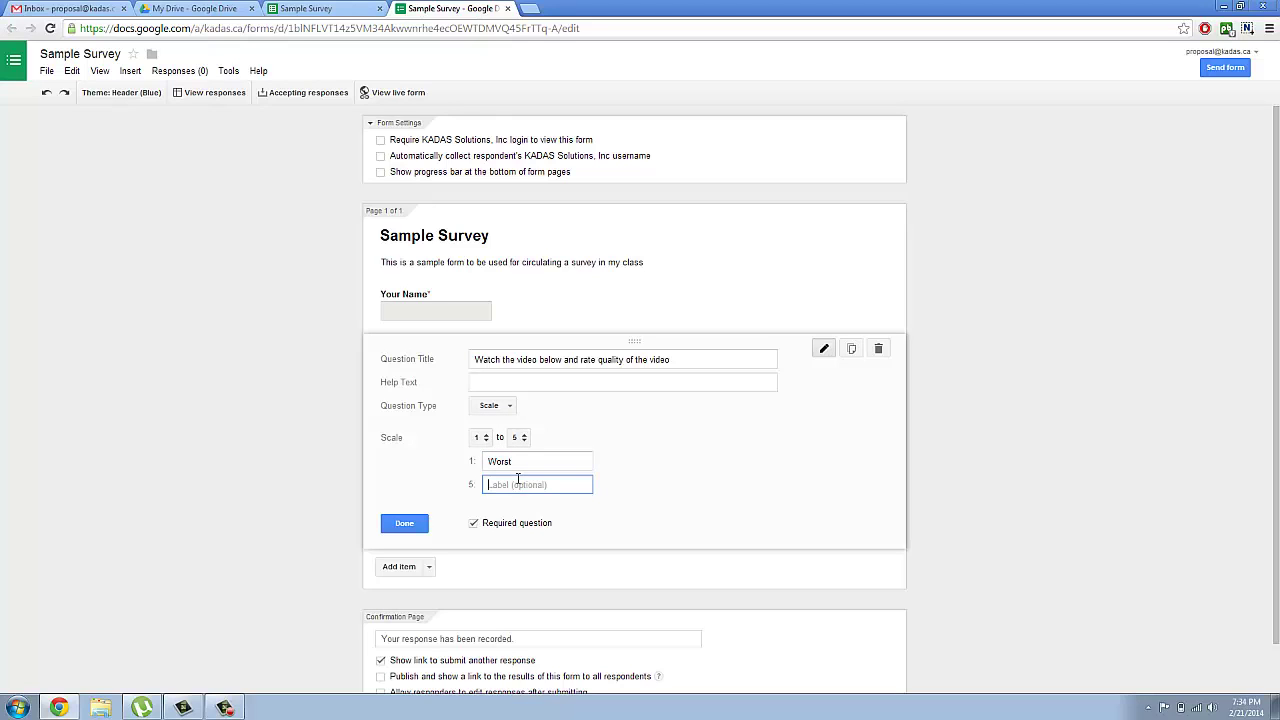
left_click(524, 440)
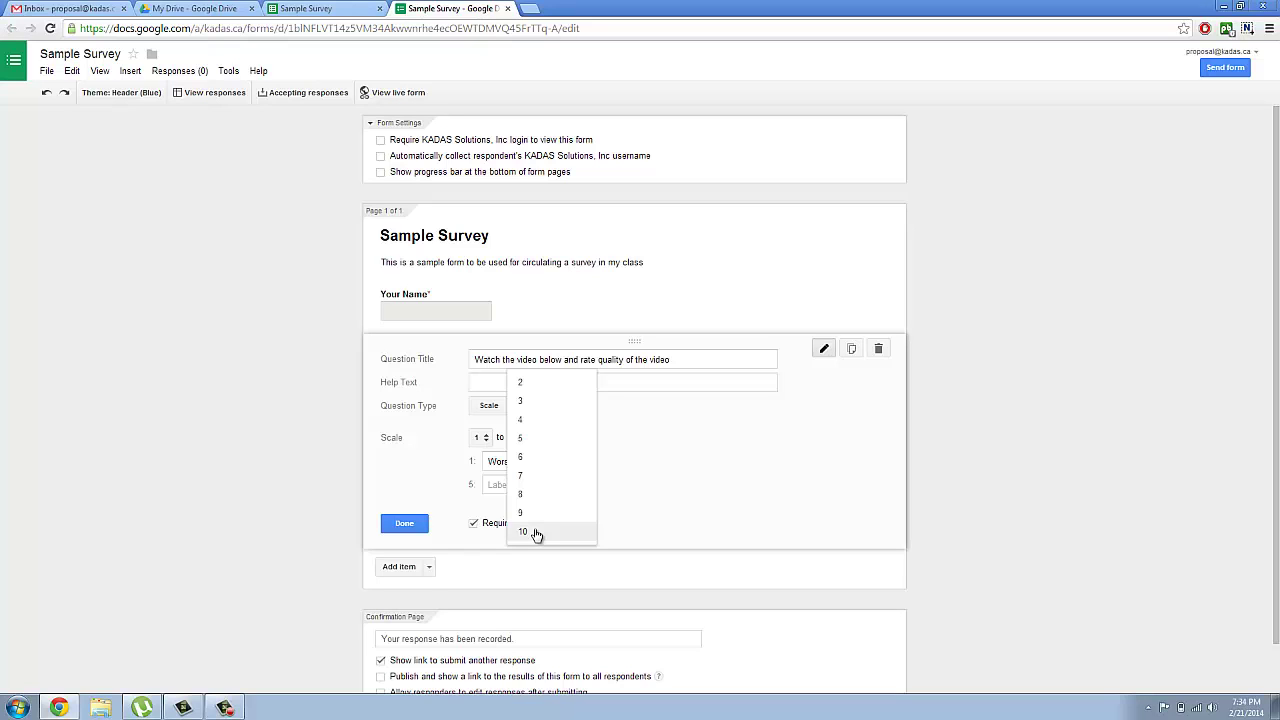
left_click(545, 441)
left_click(529, 488)
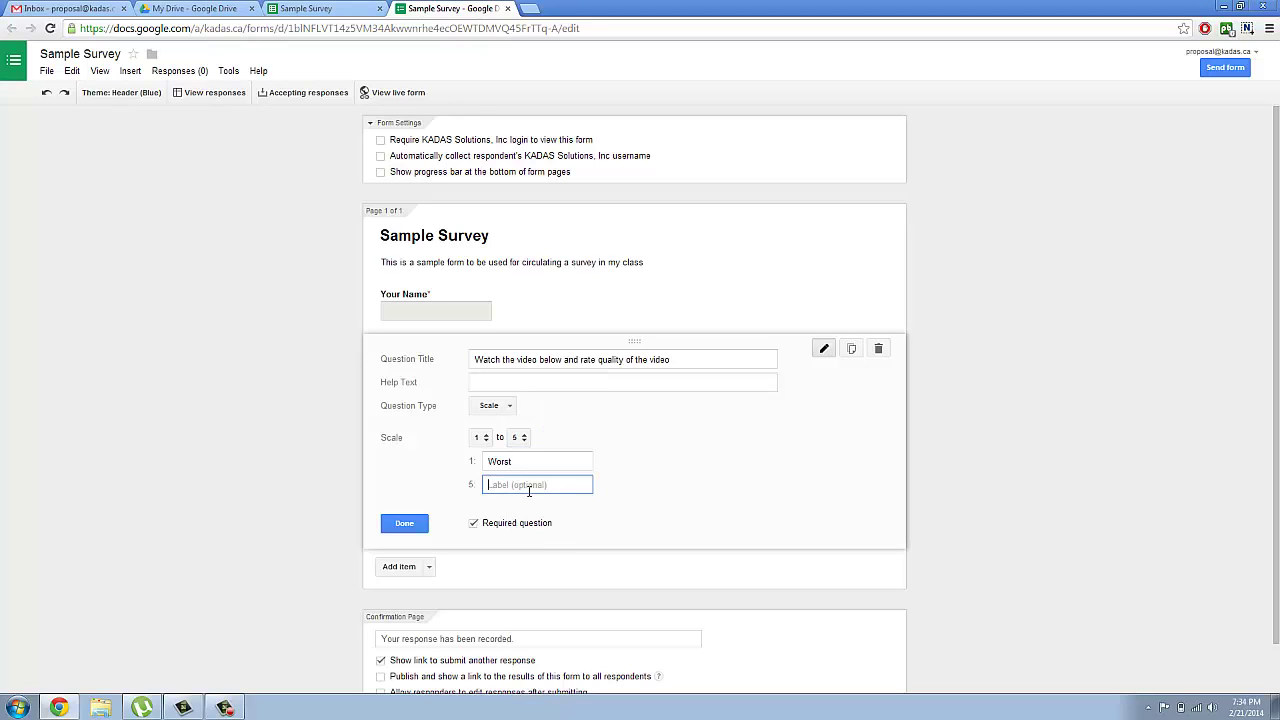
type("Like it very much")
left_click(406, 526)
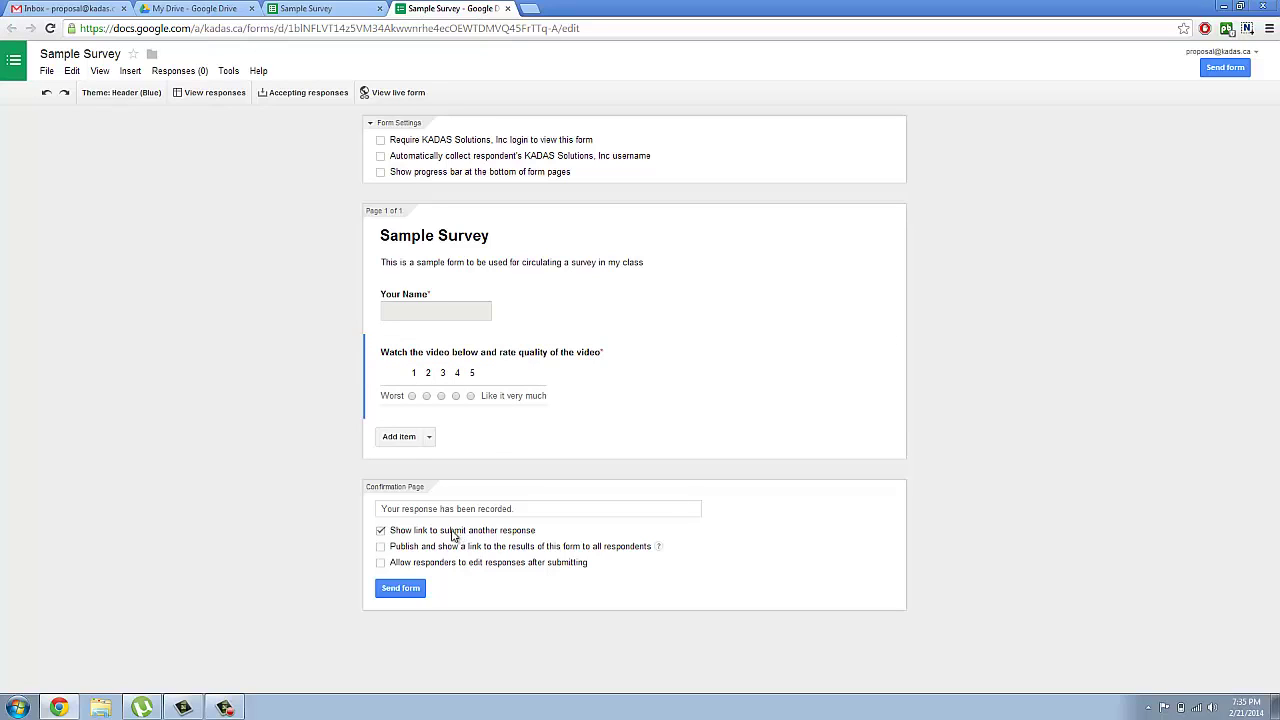
Step: Add a section header titled 'Video to watch' below the rating question
left_click(429, 437)
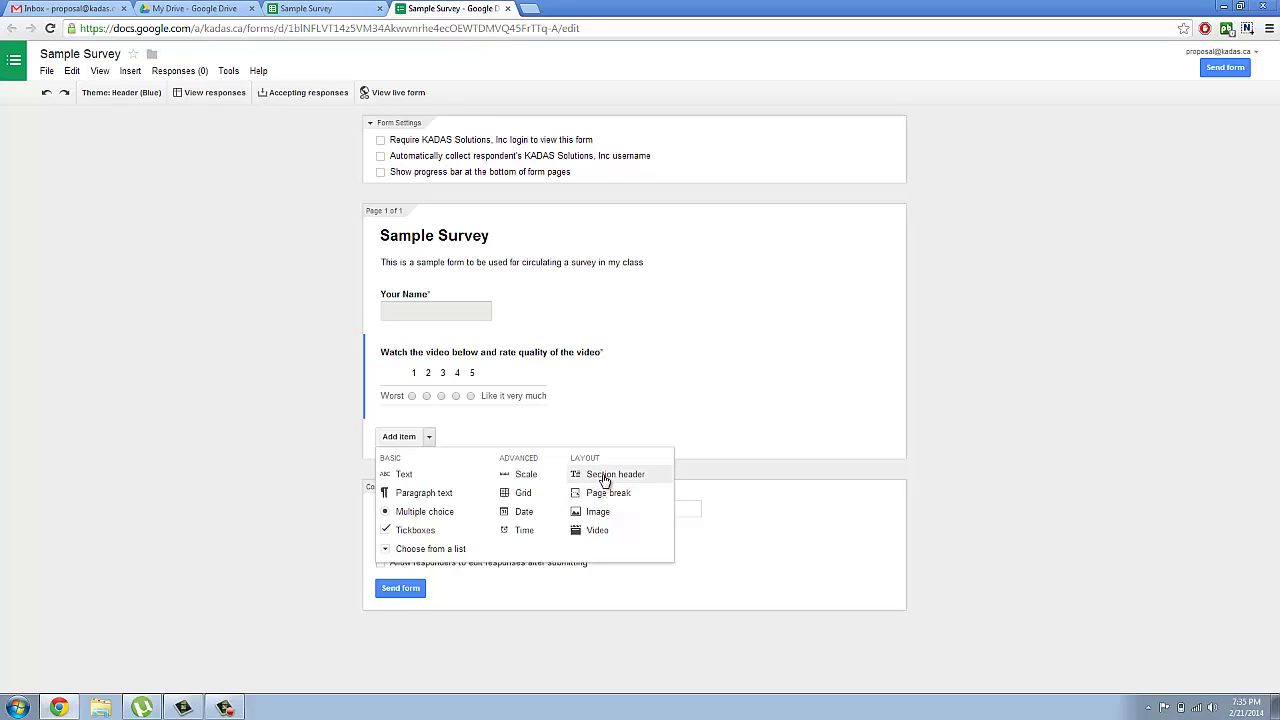
left_click(604, 480)
left_click(572, 443)
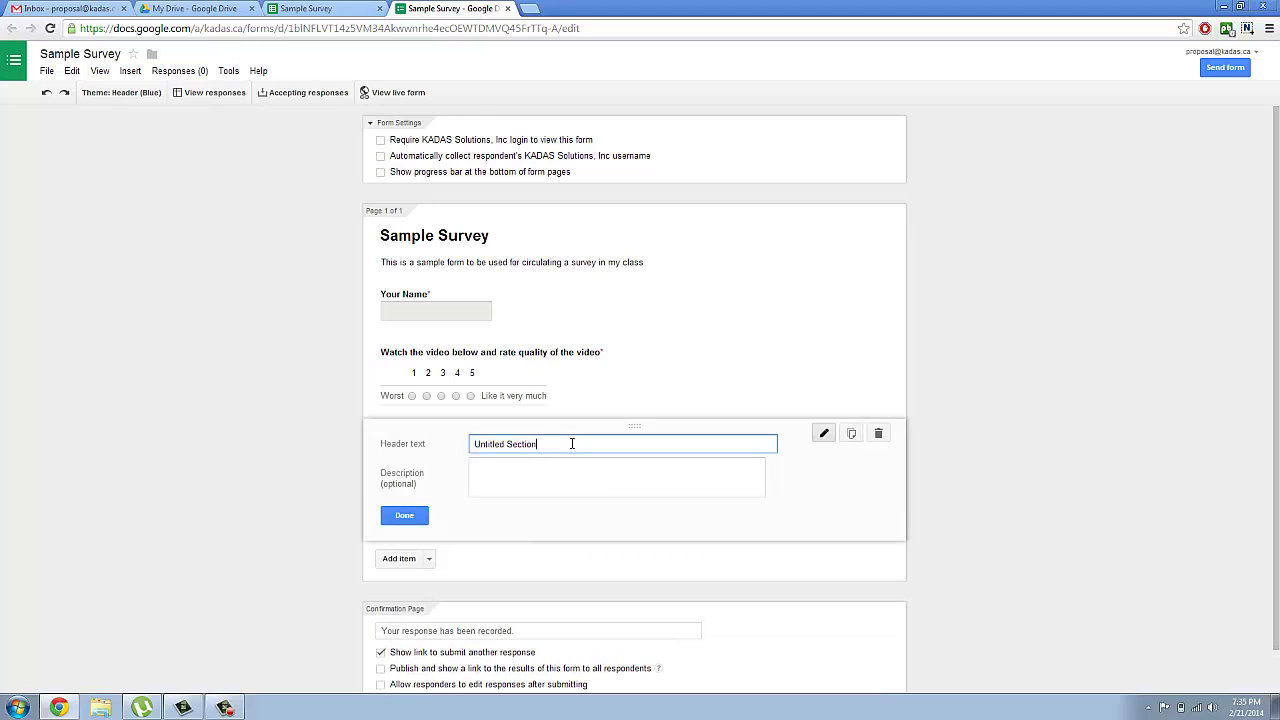
key("BackSpace")
key("BackSpace")
key("BackSpace")
key("BackSpace")
key("BackSpace")
key("BackSpace")
key("BackSpace")
key("BackSpace")
key("BackSpace")
key("BackSpace")
key("BackSpace")
key("BackSpace")
key("BackSpace")
key("BackSpace")
key("BackSpace")
type("Vide")
type("o I")
type("o ")
type("watch")
left_click(405, 515)
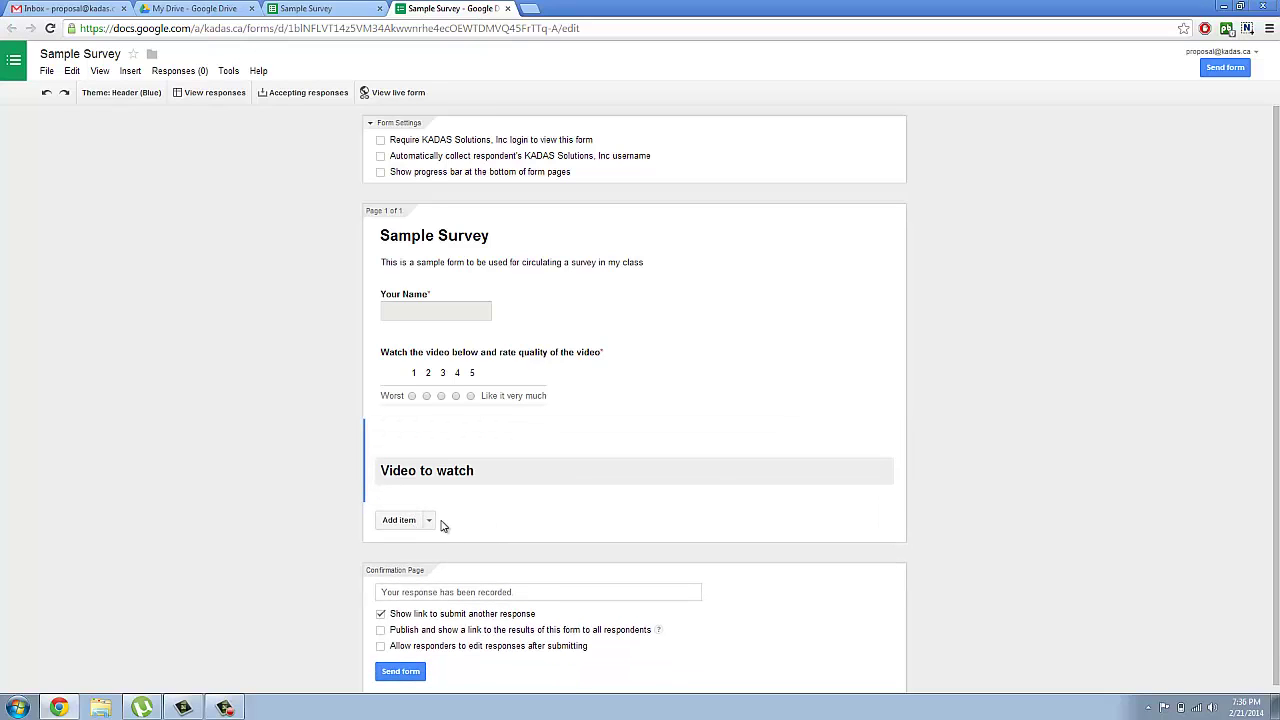
left_click(429, 520)
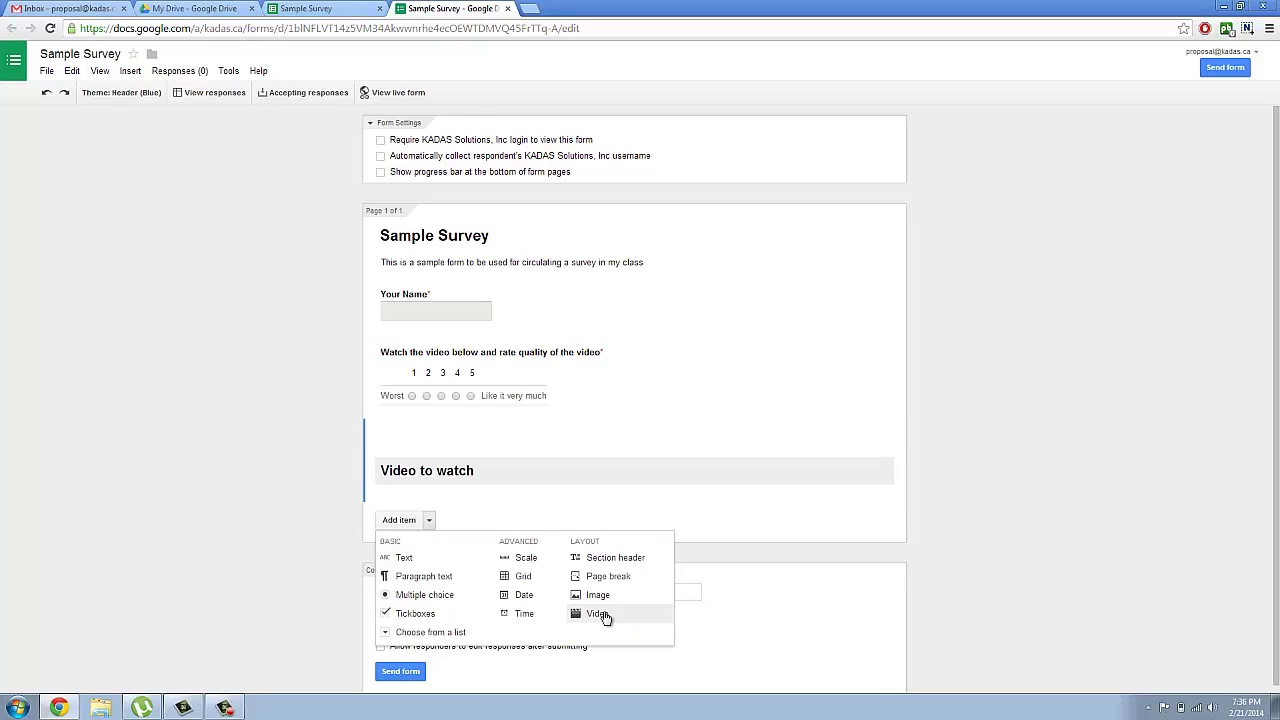
Step: Insert the fifth YouTube result for 'endangered Species' as a video item under the header
left_click(597, 614)
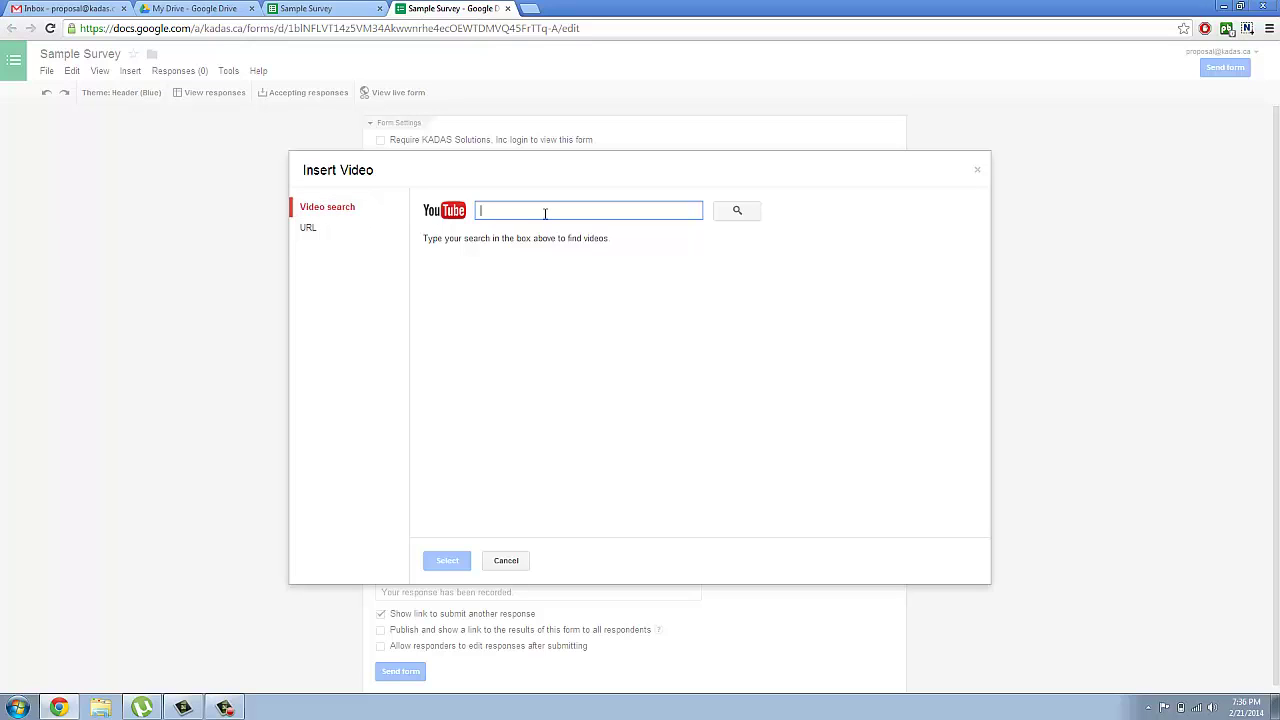
type("Gr")
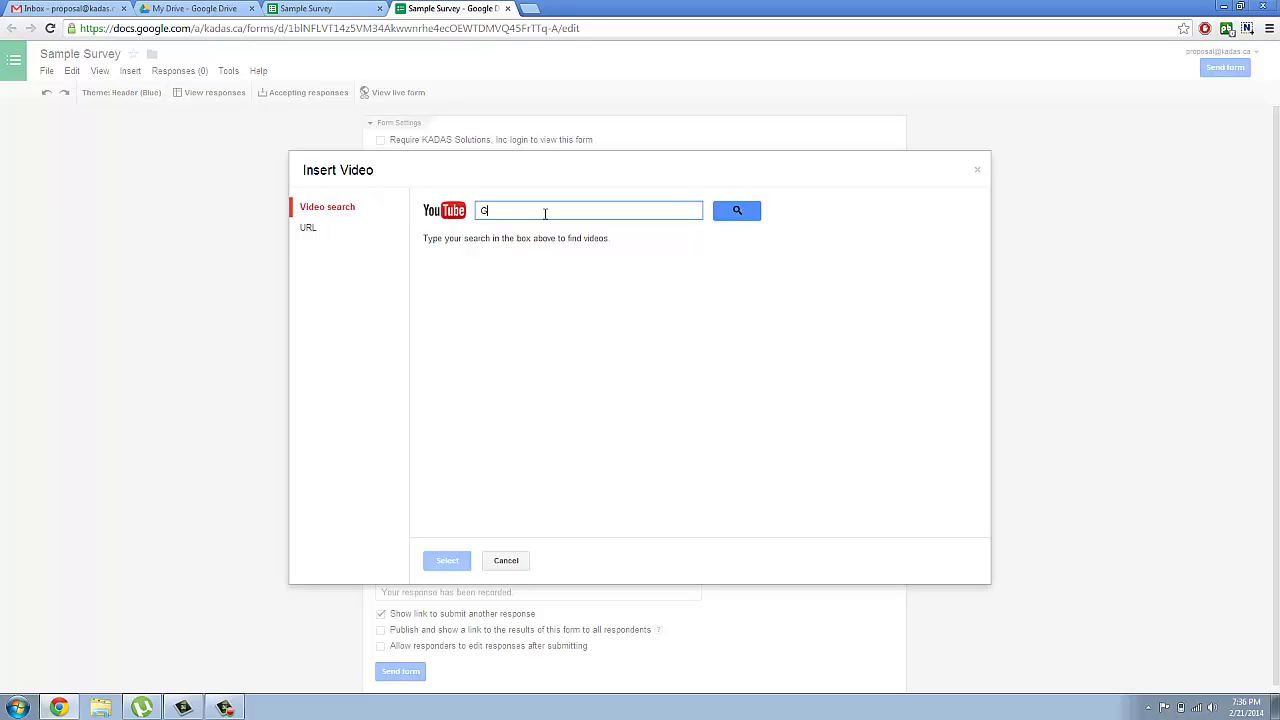
key("BackSpace")
type("endangered Species")
left_click(736, 210)
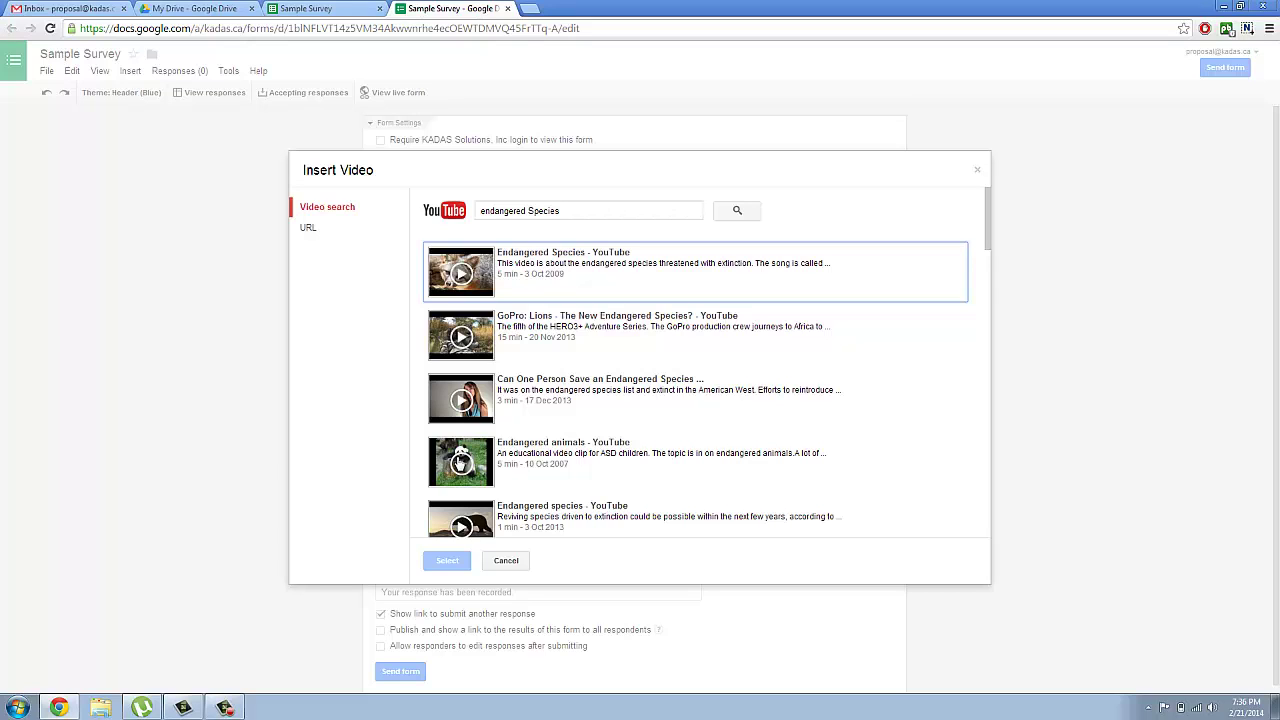
left_click(455, 530)
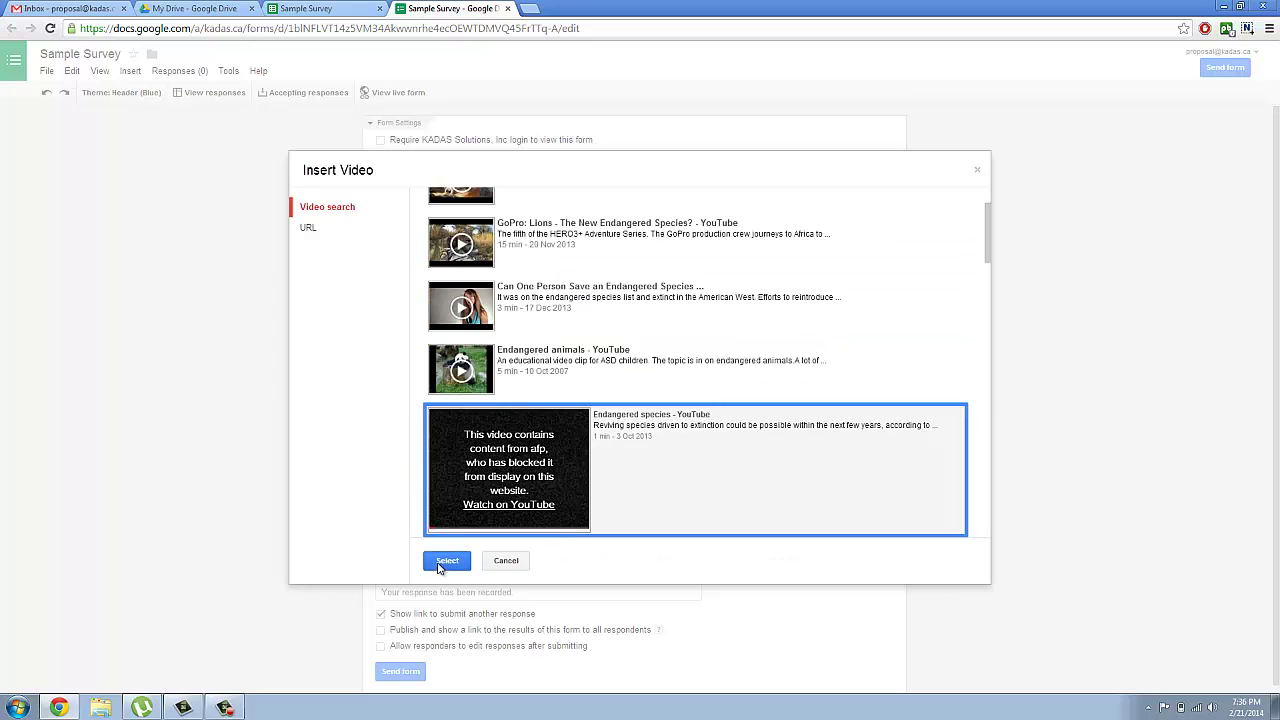
left_click(446, 561)
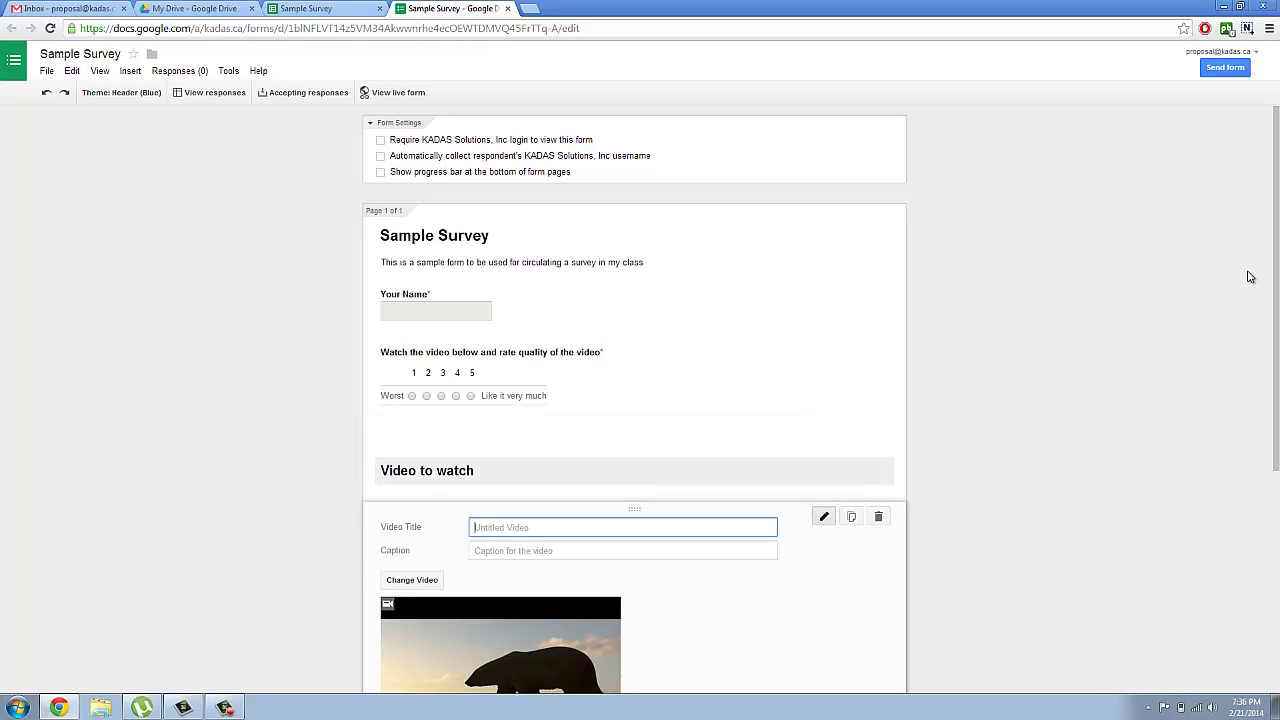
Step: Title the video 'Endangered Species' and caption it 'Grizzly Bear', correcting the caption's spelling
left_click_drag(1277, 257, 1277, 381)
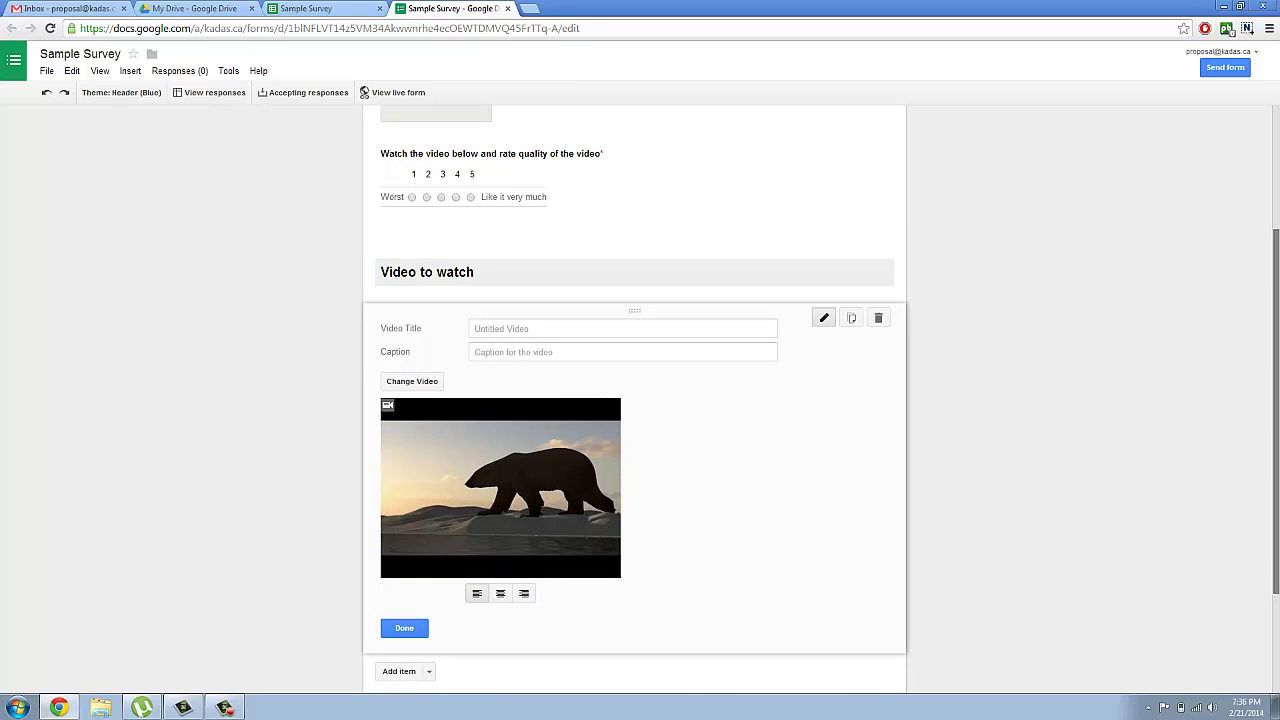
left_click(655, 330)
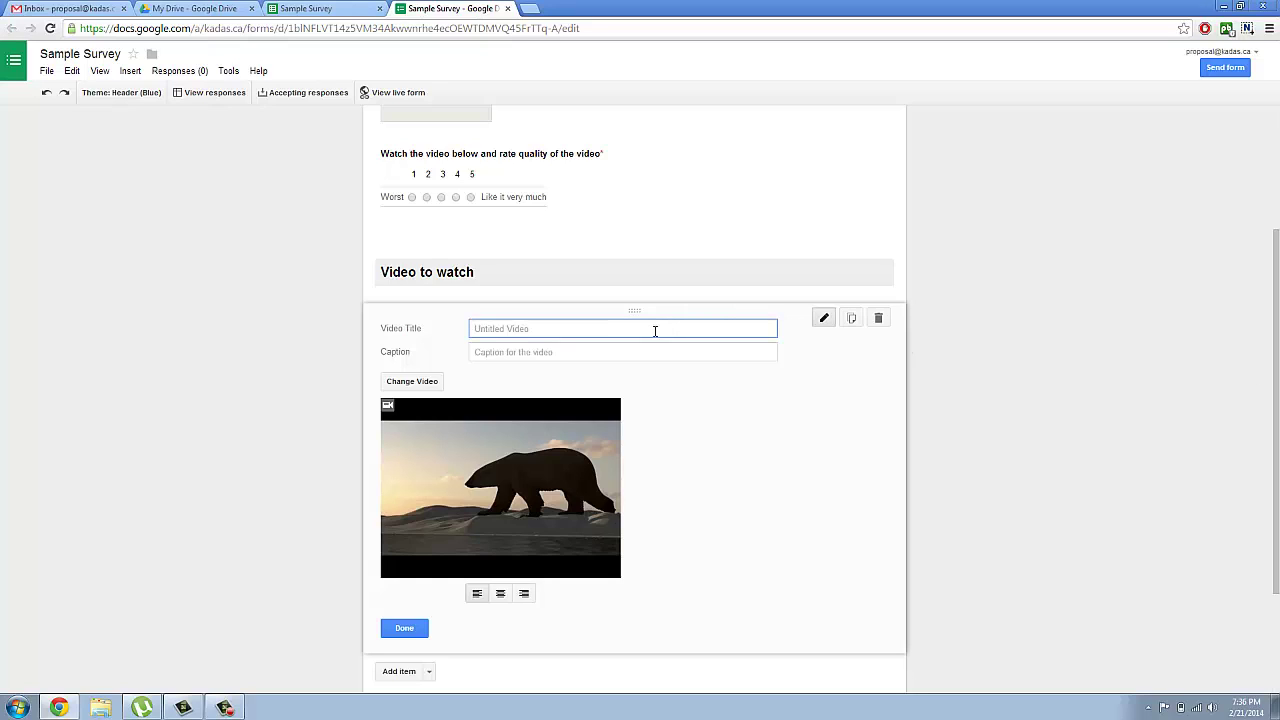
type("Endangered Species")
left_click(626, 352)
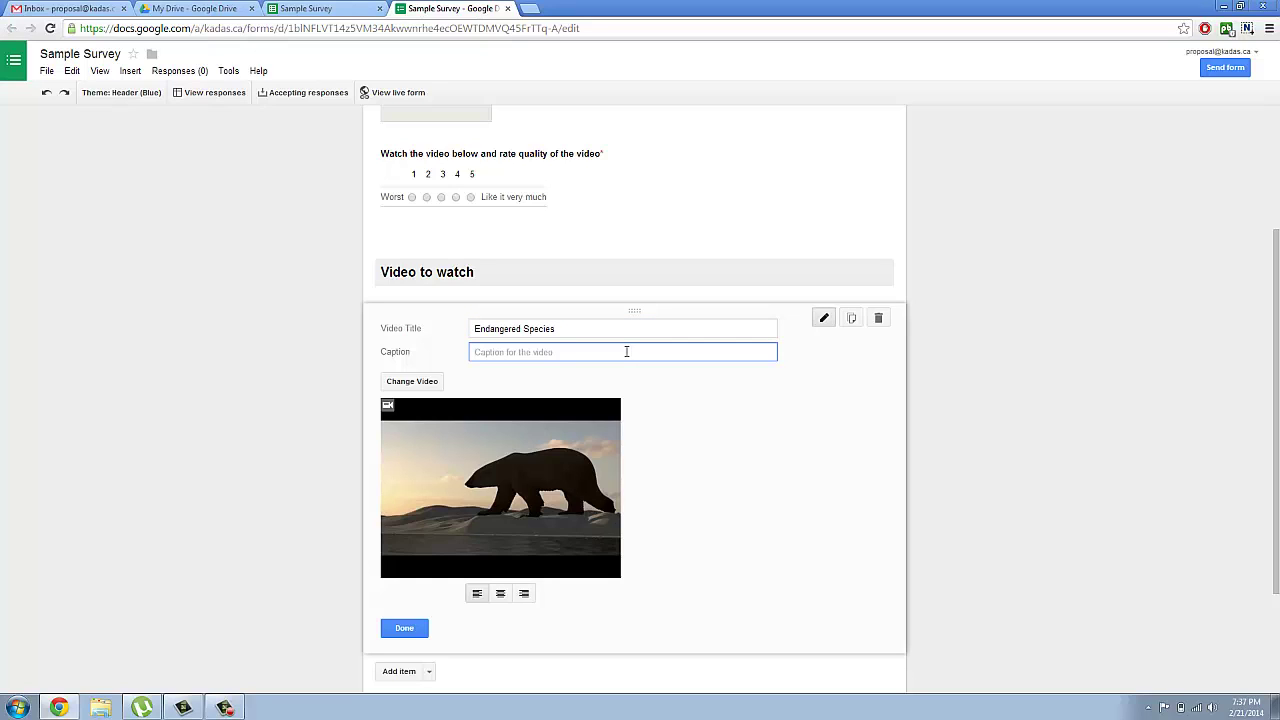
type("Gi")
type("rzly Be")
type("ar")
right_click(489, 352)
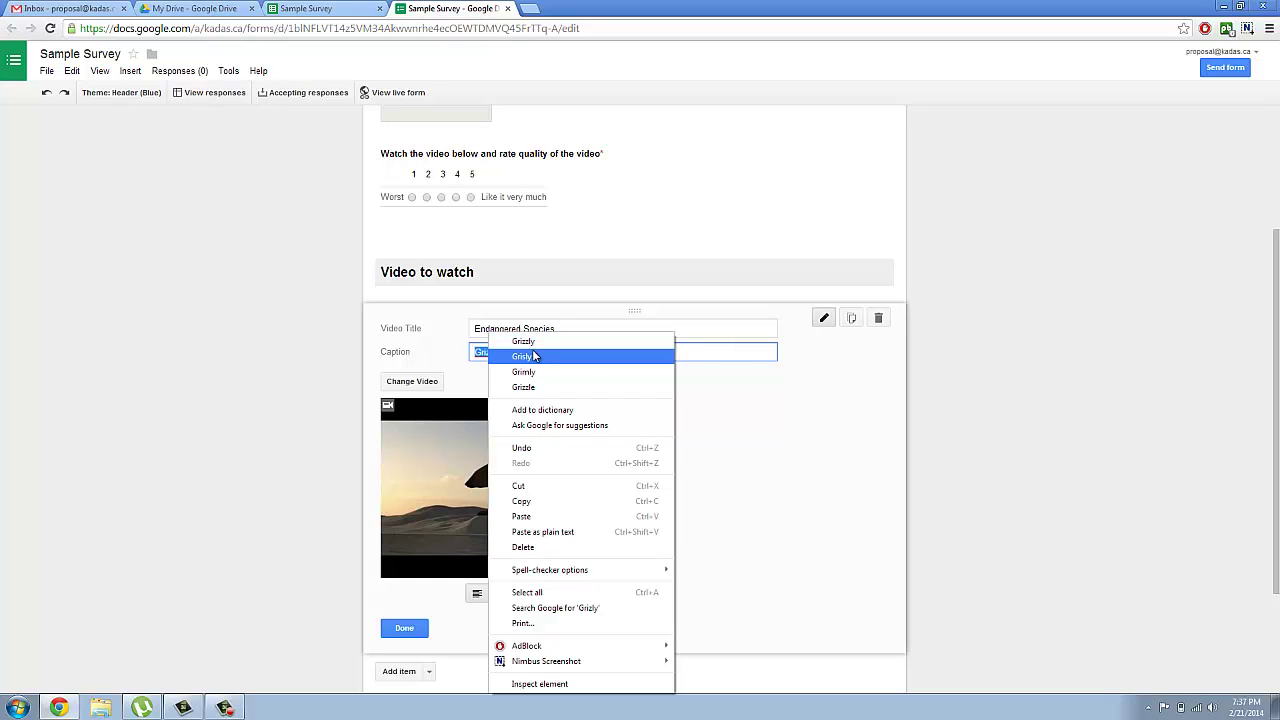
left_click(533, 343)
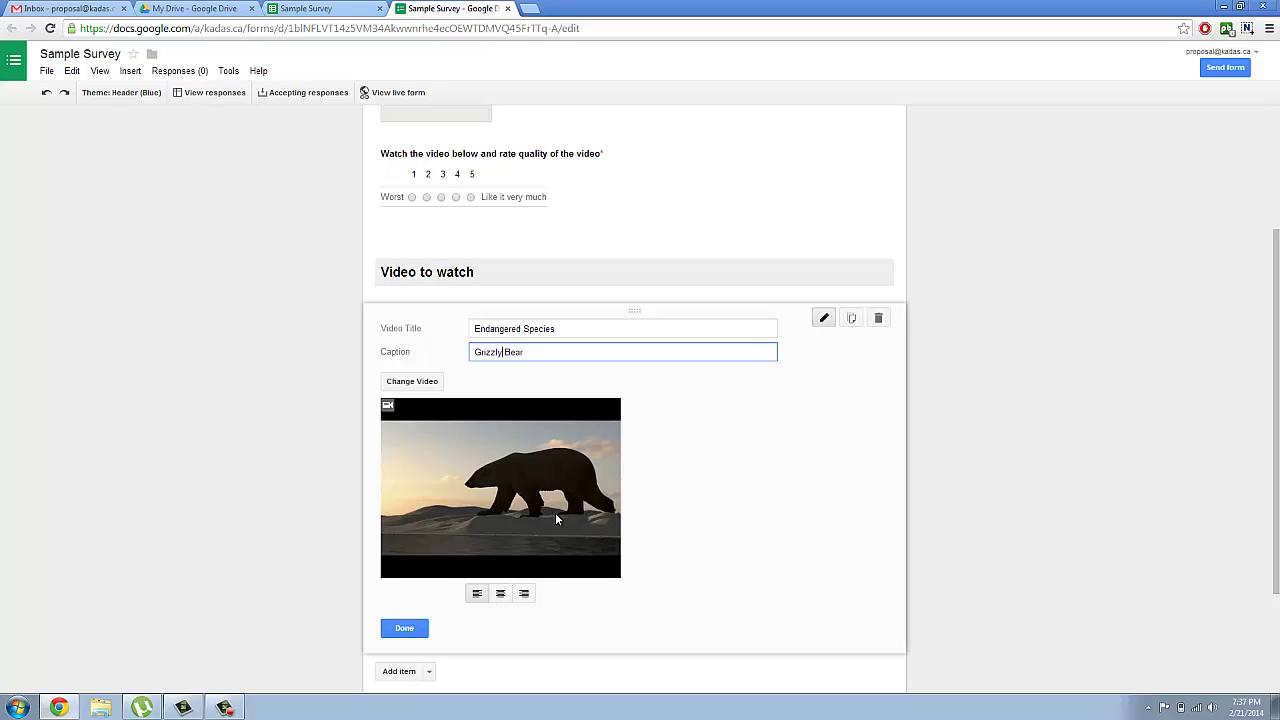
Step: Enlarge the video slightly, settle on left alignment, and save the video item
left_click(584, 432)
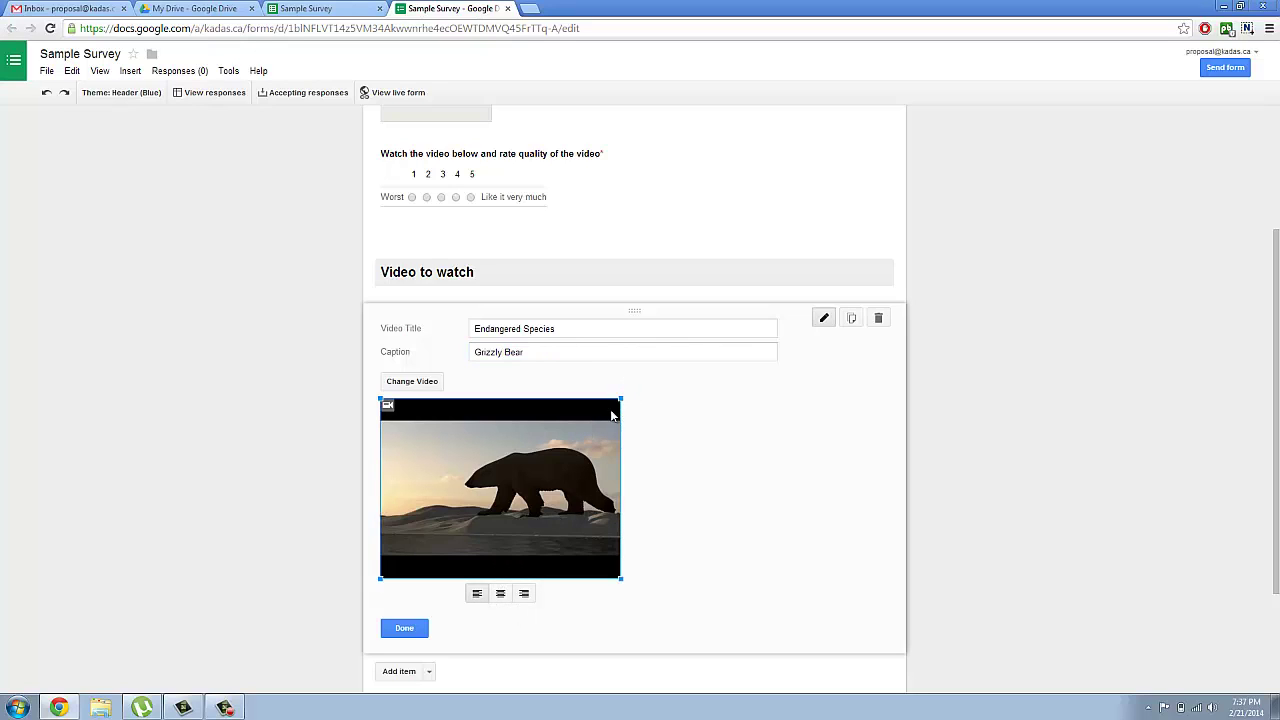
left_click_drag(621, 399, 634, 396)
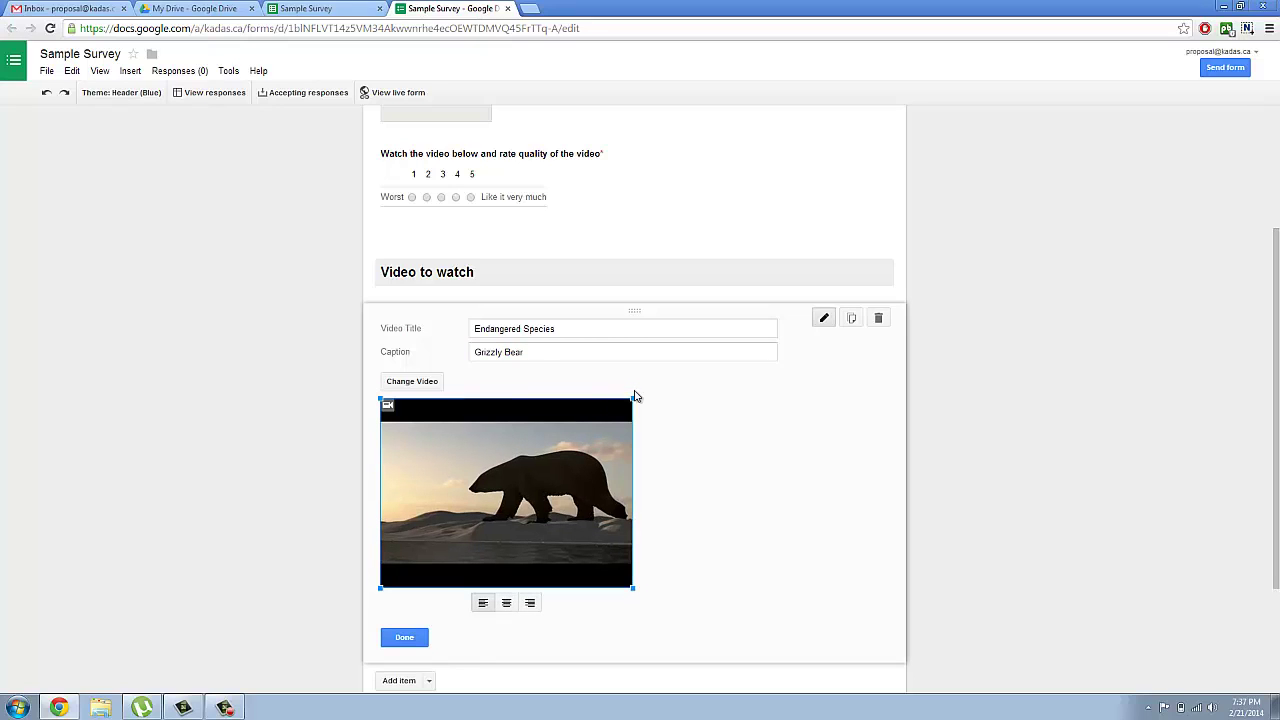
left_click(507, 604)
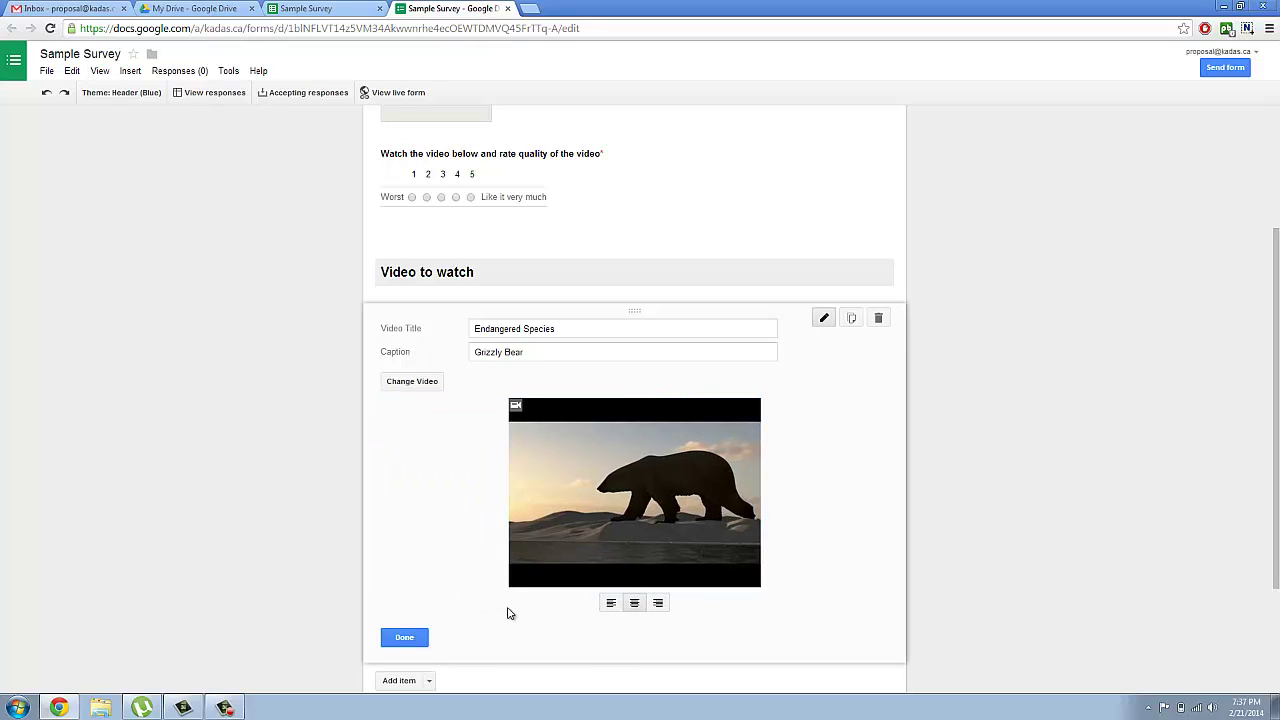
left_click(611, 606)
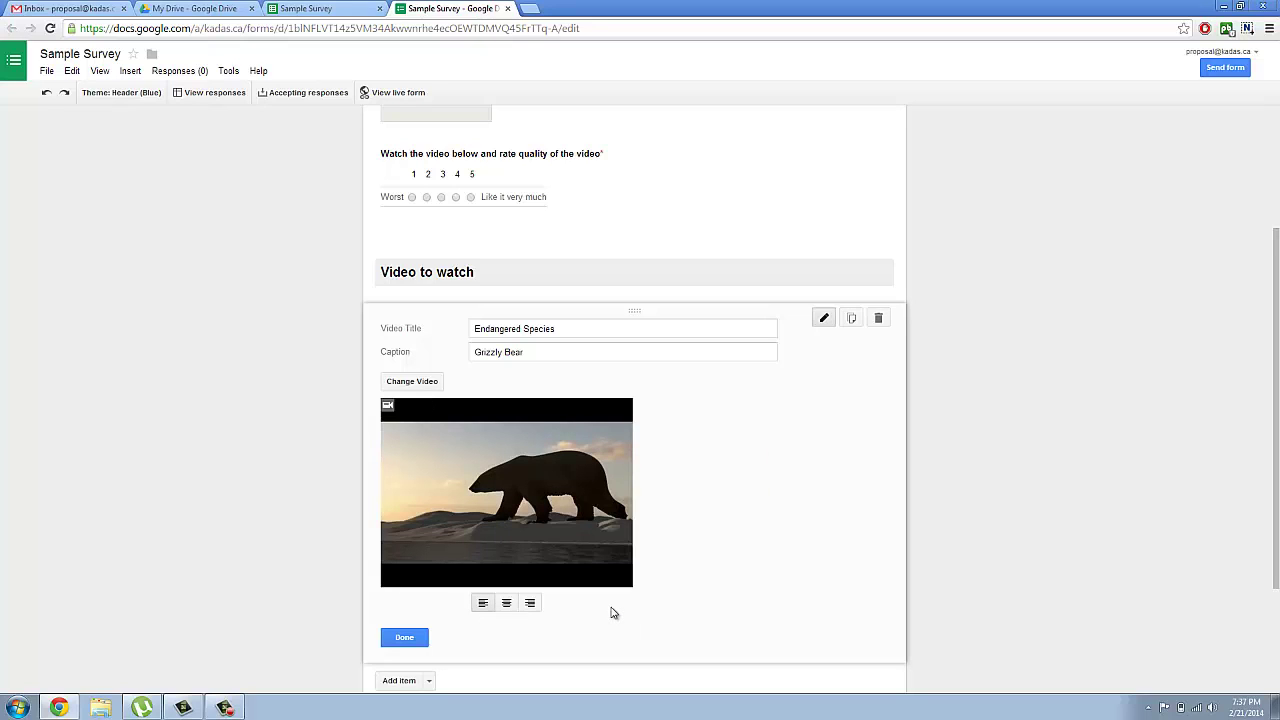
left_click(535, 606)
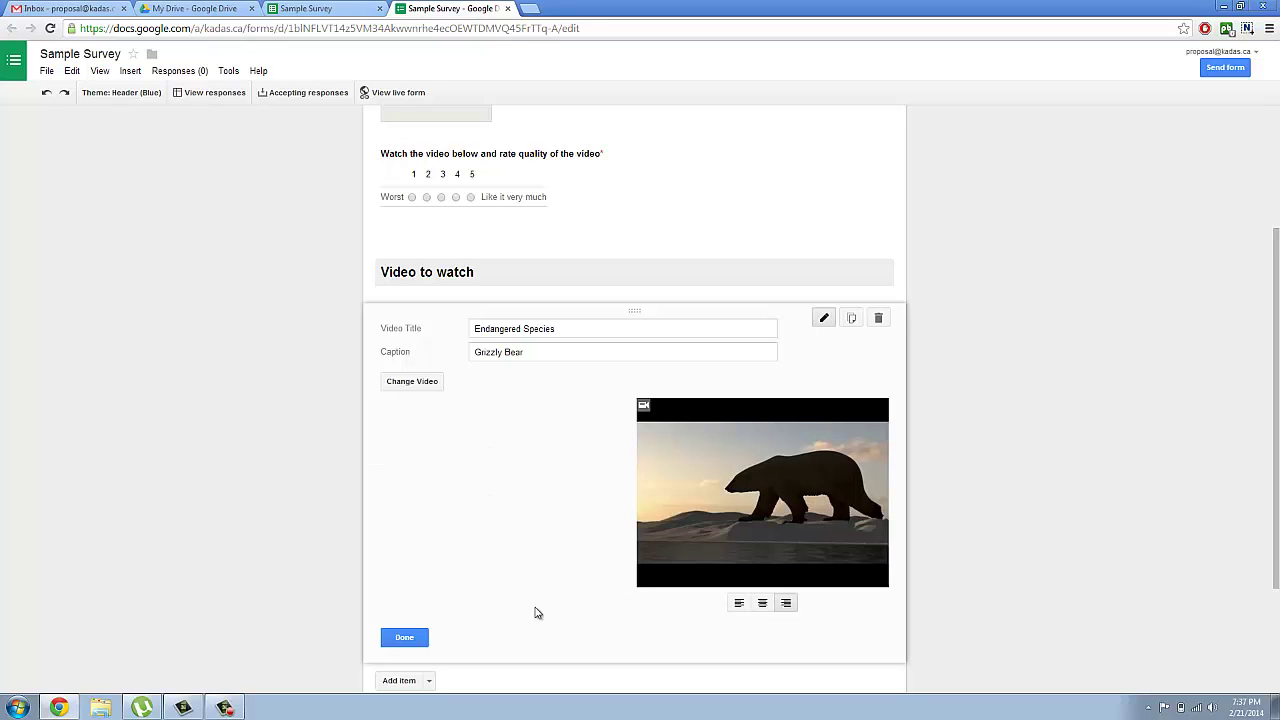
left_click(735, 606)
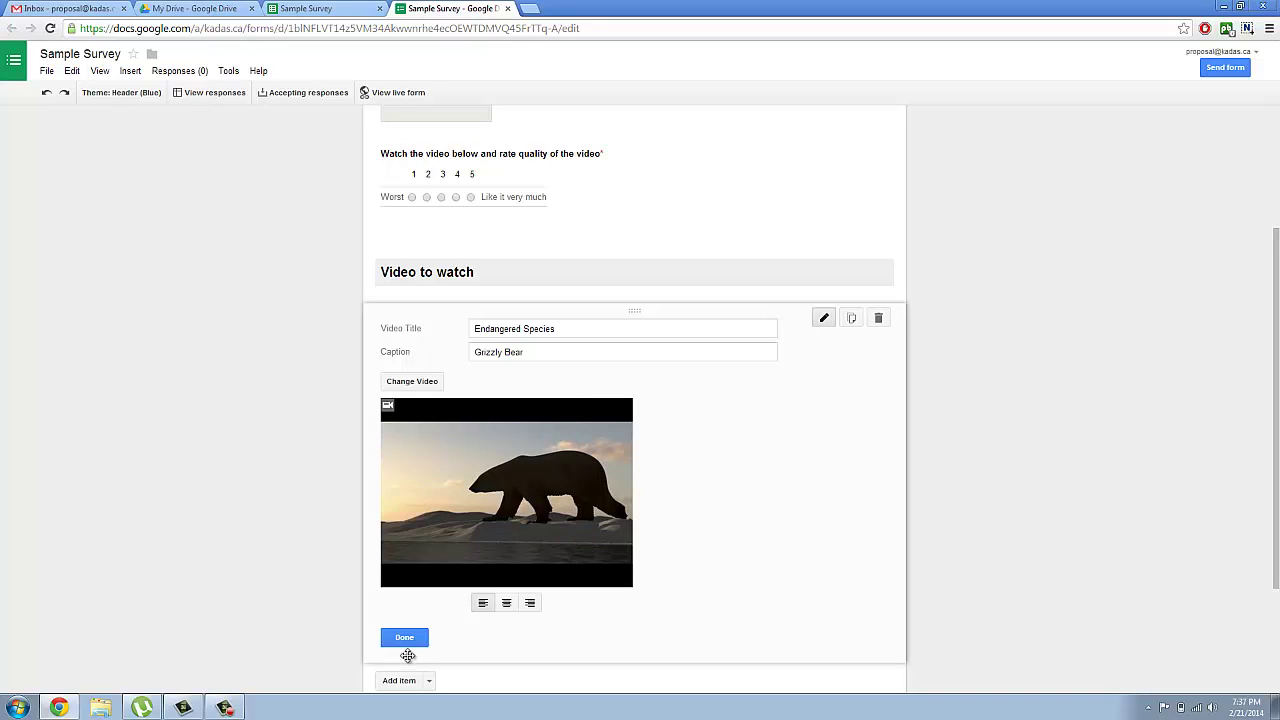
left_click(405, 639)
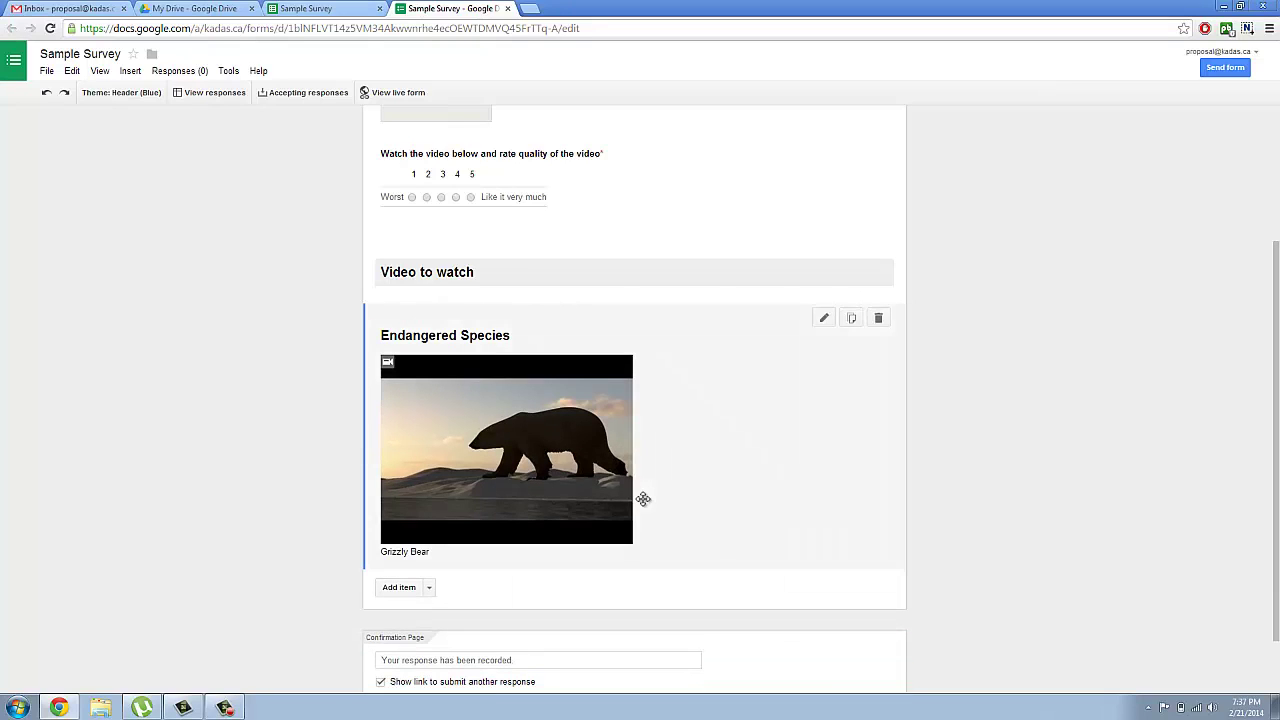
scroll(1277, 368, "down", 1)
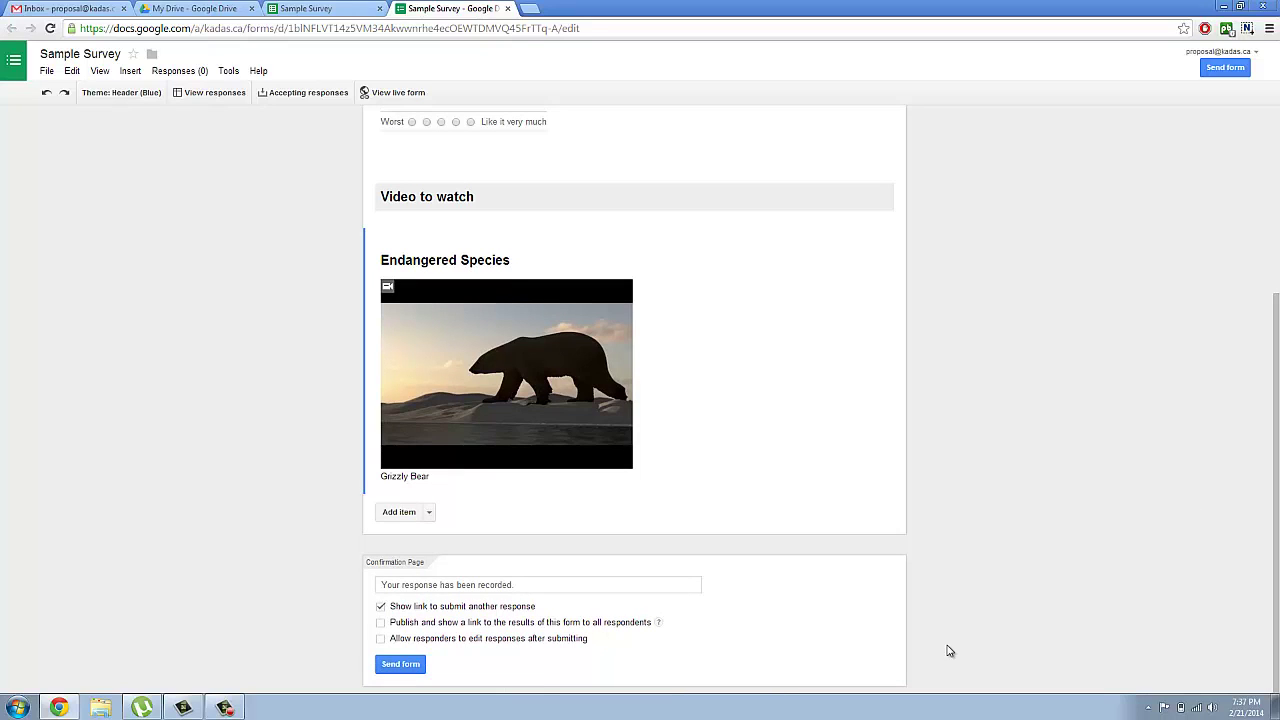
left_click(400, 665)
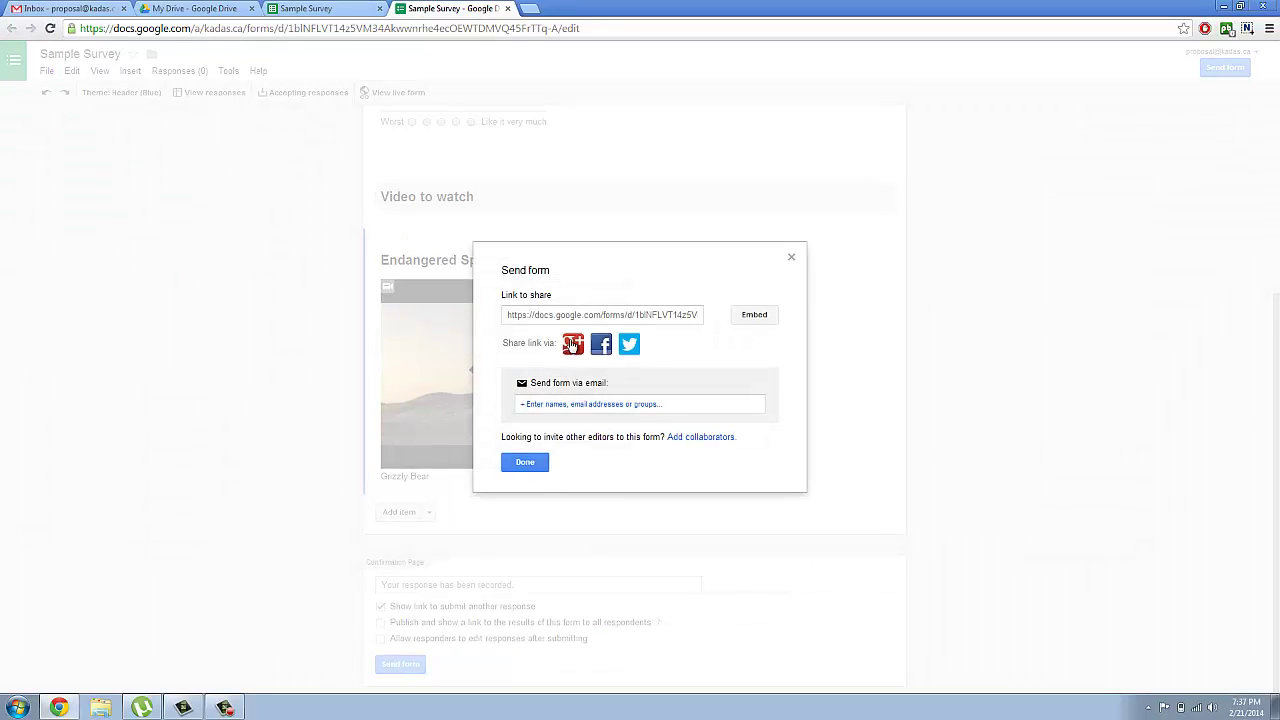
left_click(755, 316)
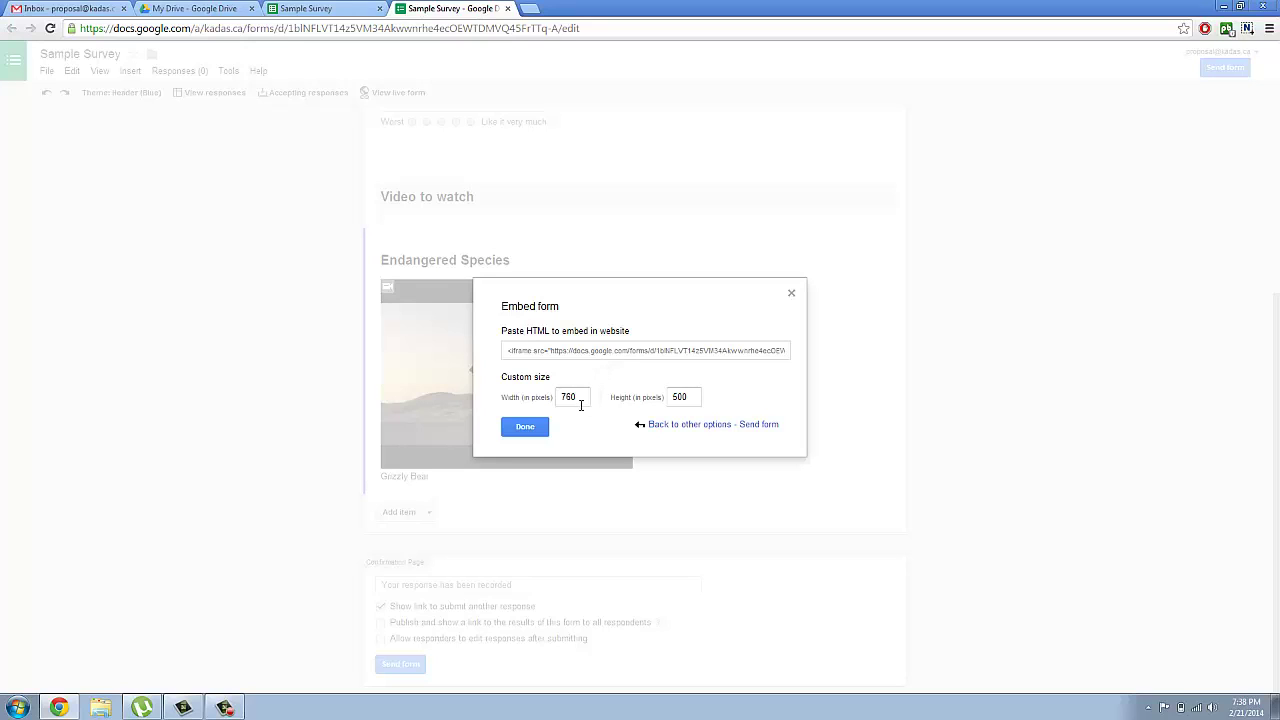
left_click(576, 397)
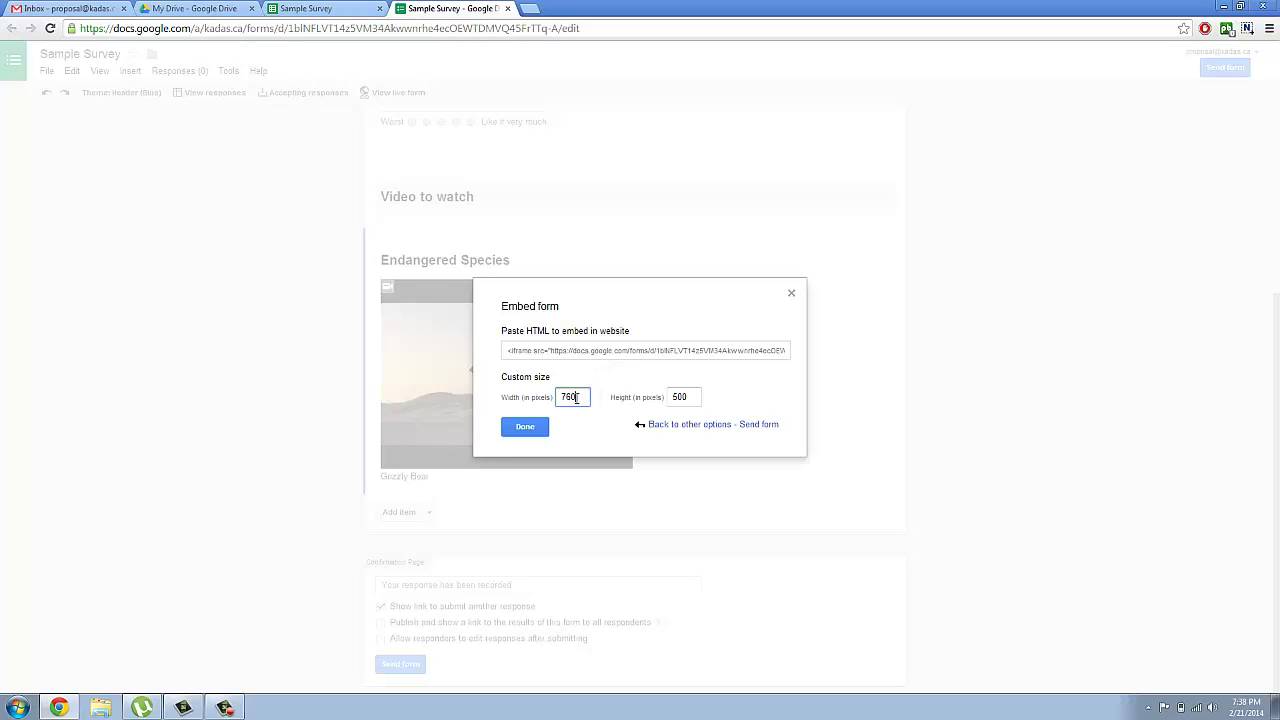
left_click(697, 396)
left_click(791, 292)
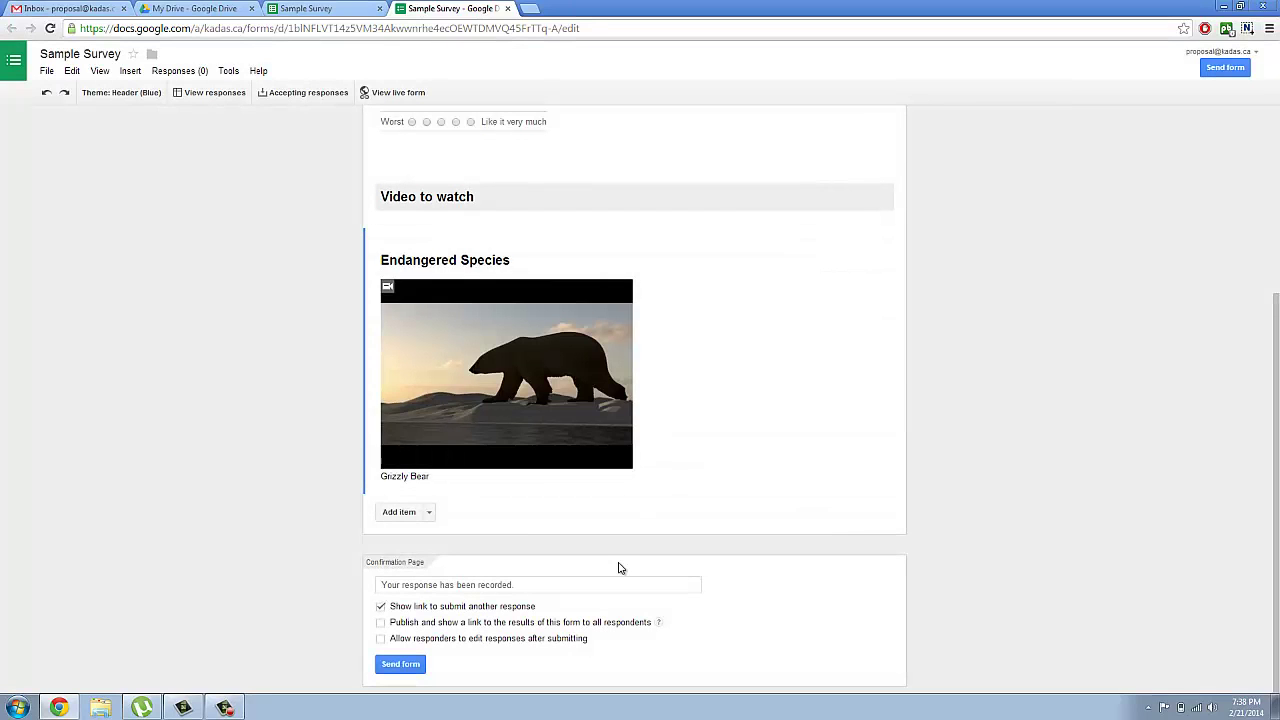
Step: Send the Sample Survey form by email to the admin contact's address
left_click(403, 665)
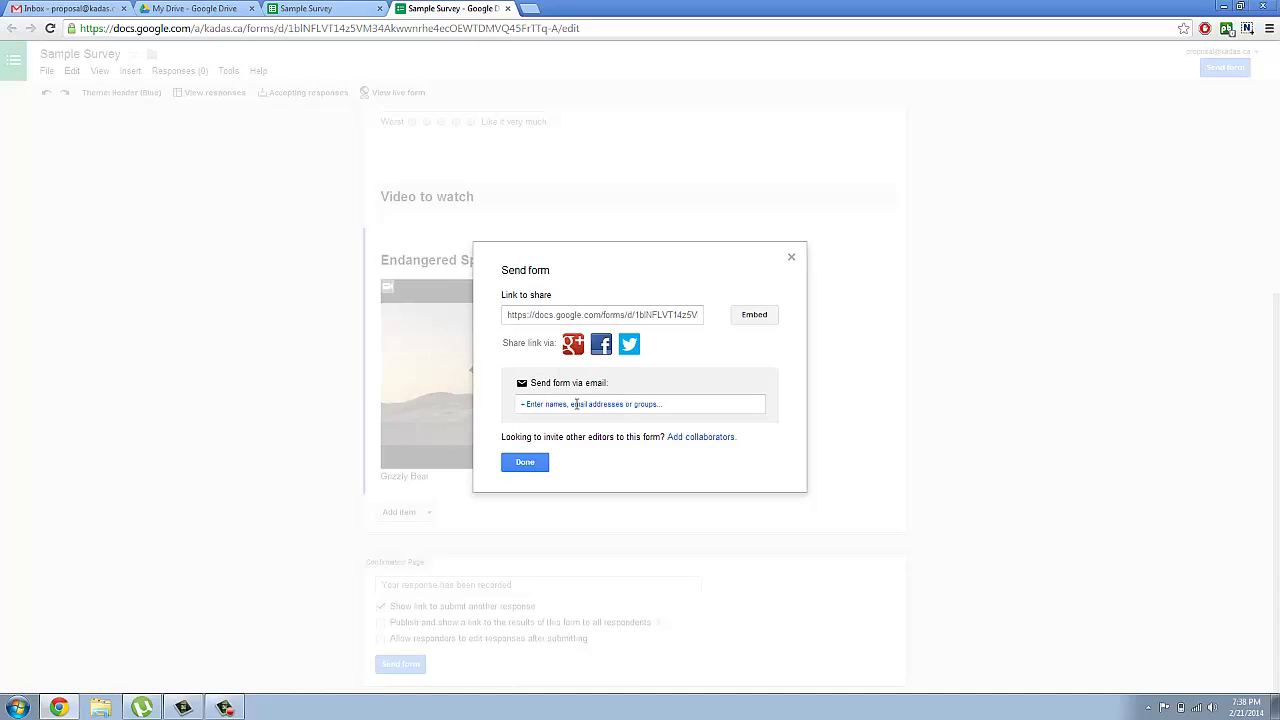
left_click(576, 403)
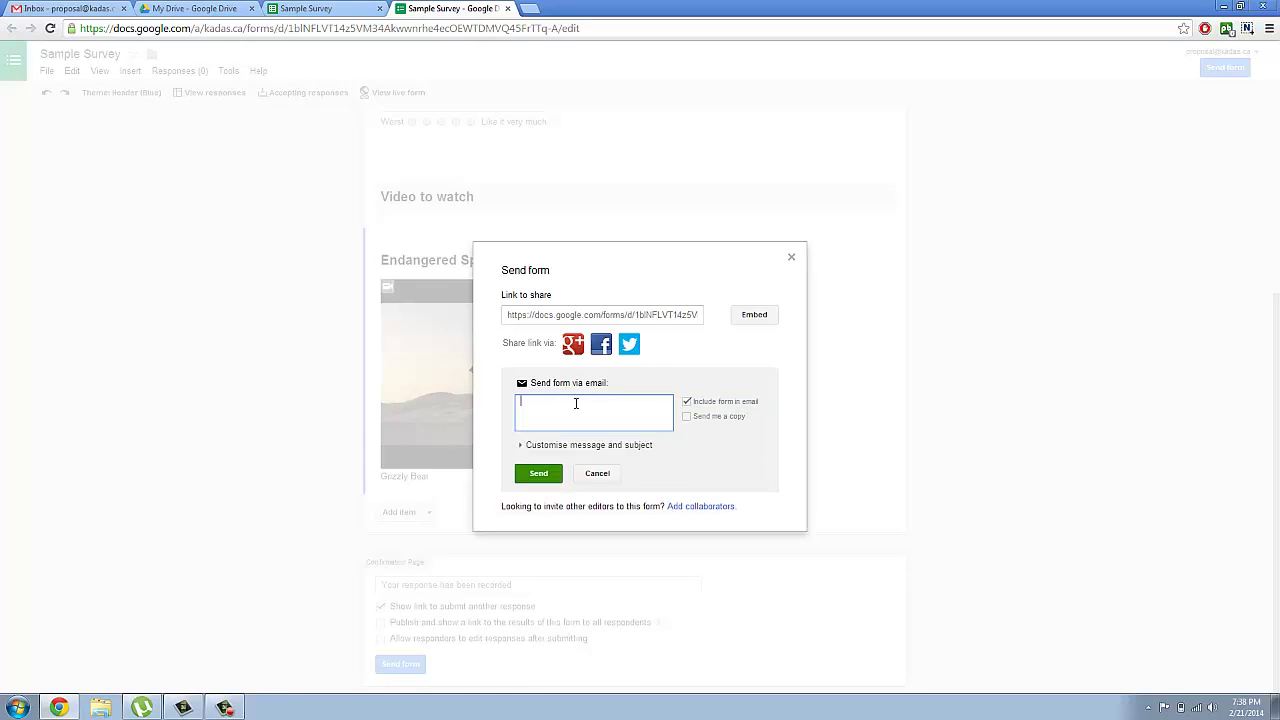
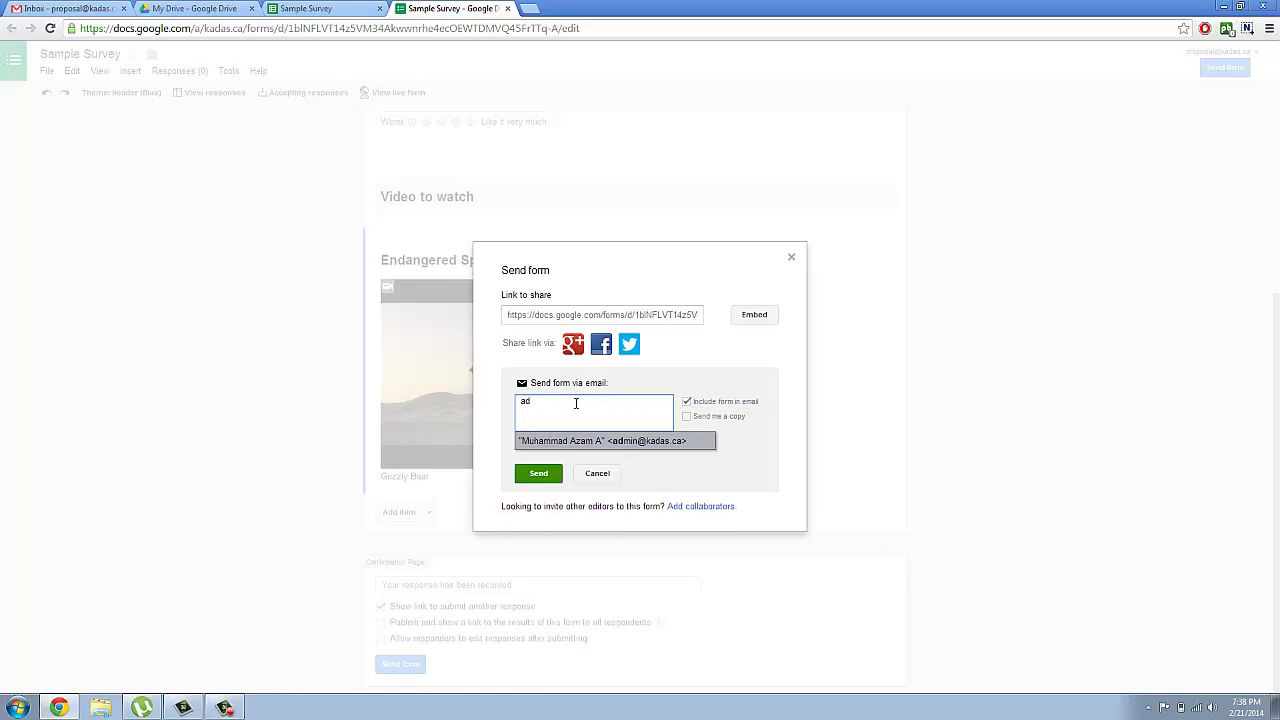
left_click(549, 476)
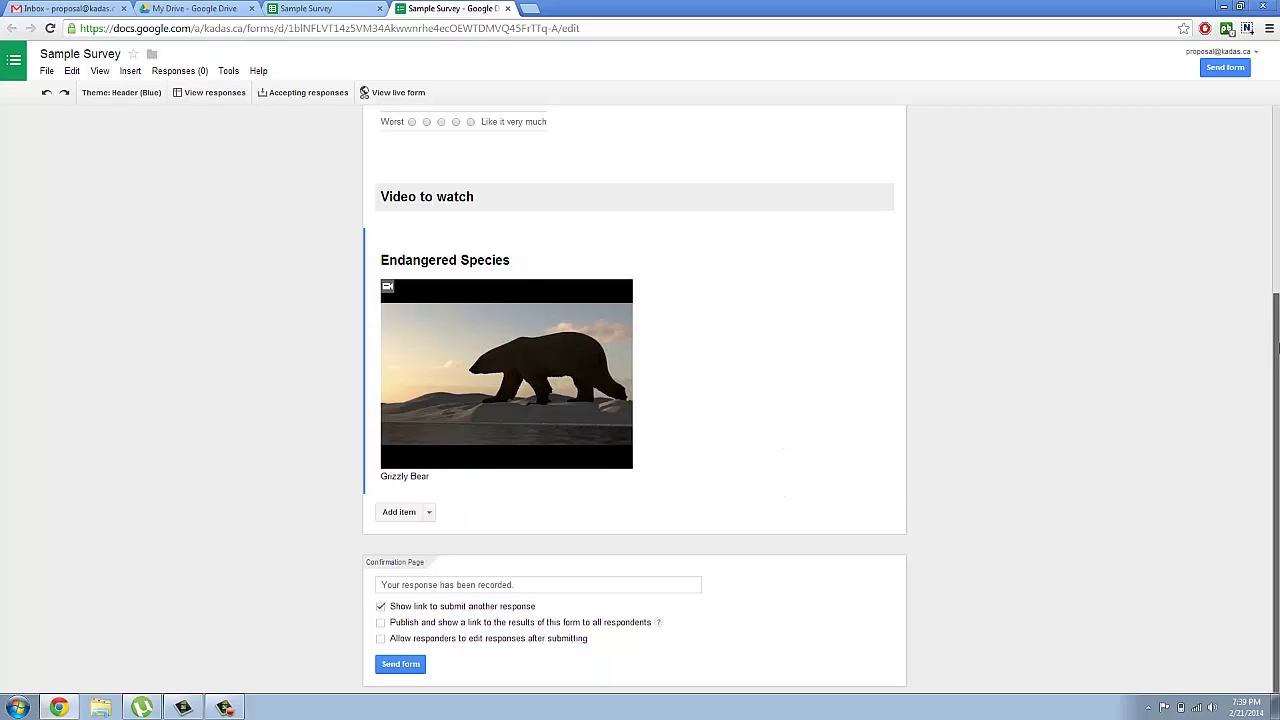
Step: Open the live form and submit a first test response rating the video 3
scroll(1278, 345, "up", 2)
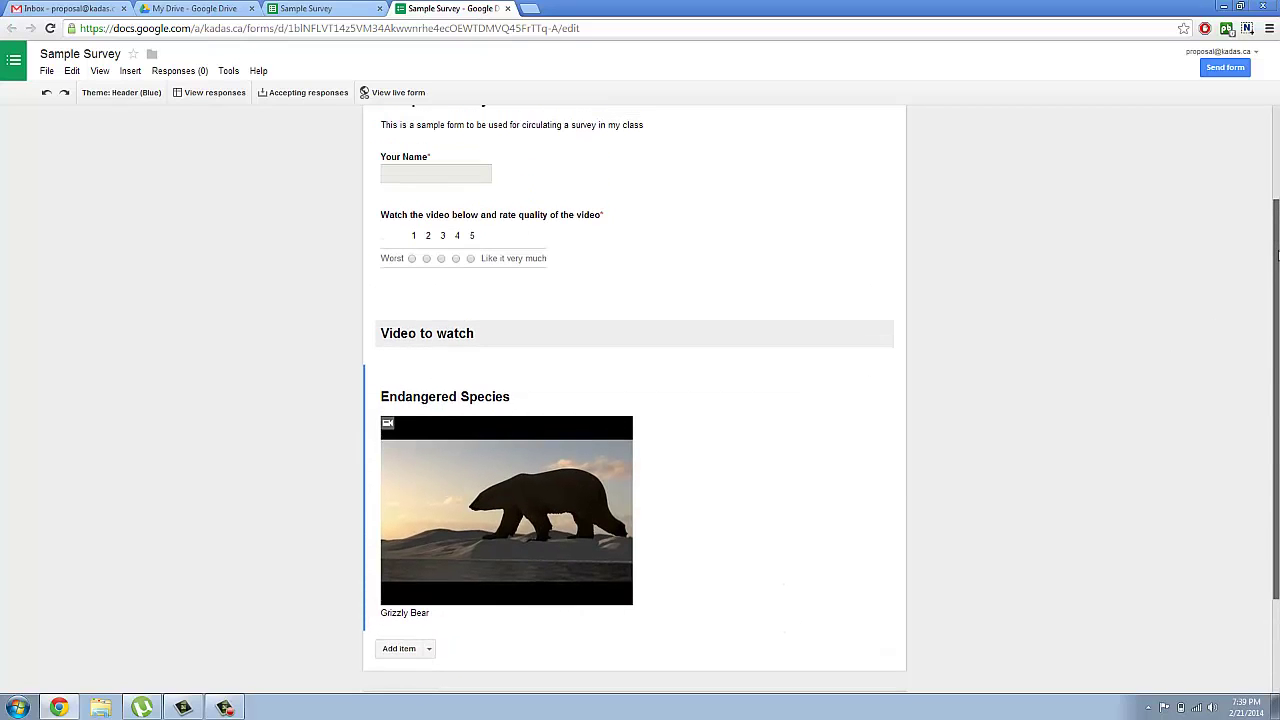
left_click(391, 93)
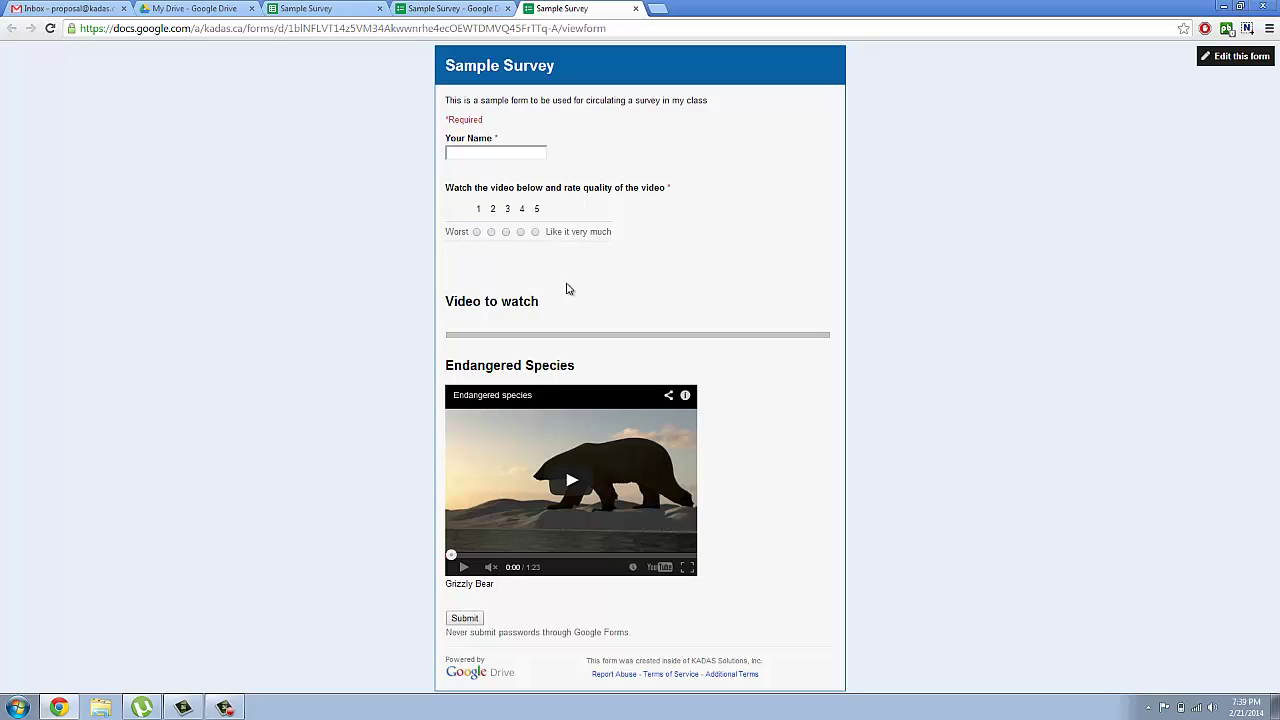
left_click(510, 152)
left_click(465, 620)
left_click(506, 232)
left_click(464, 618)
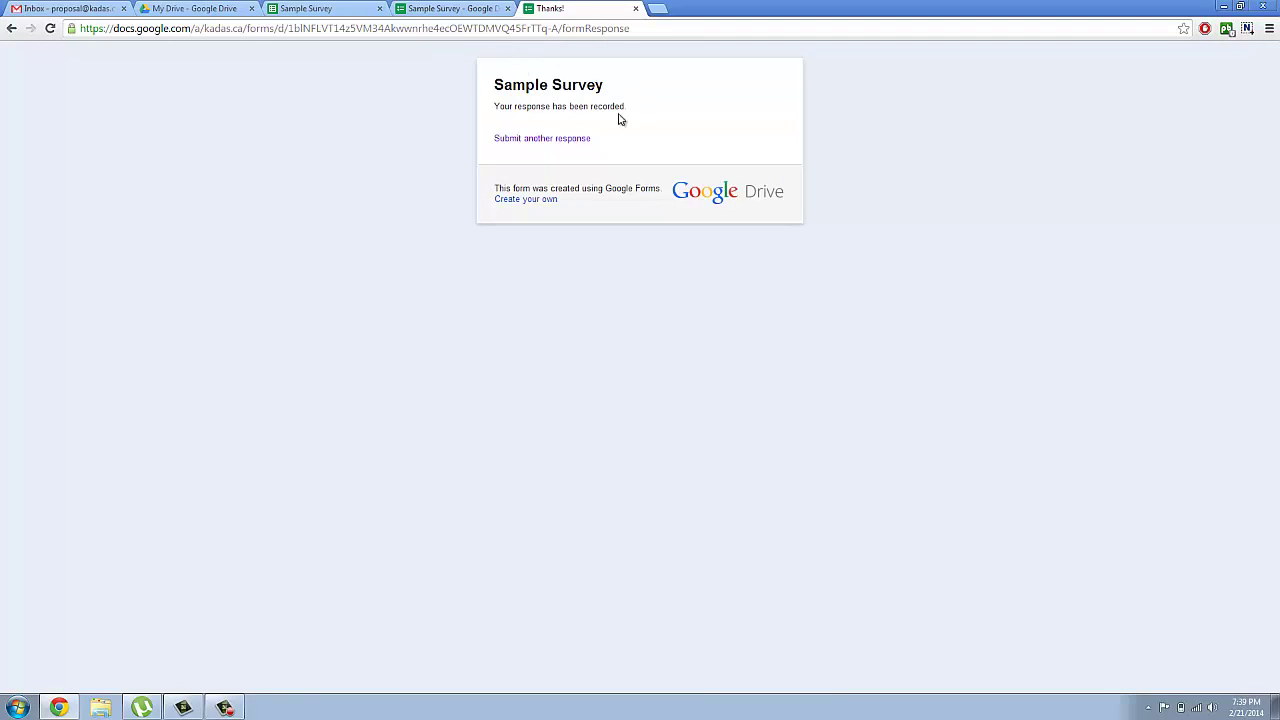
Step: Submit two more test responses, each rating the video 5
left_click(533, 140)
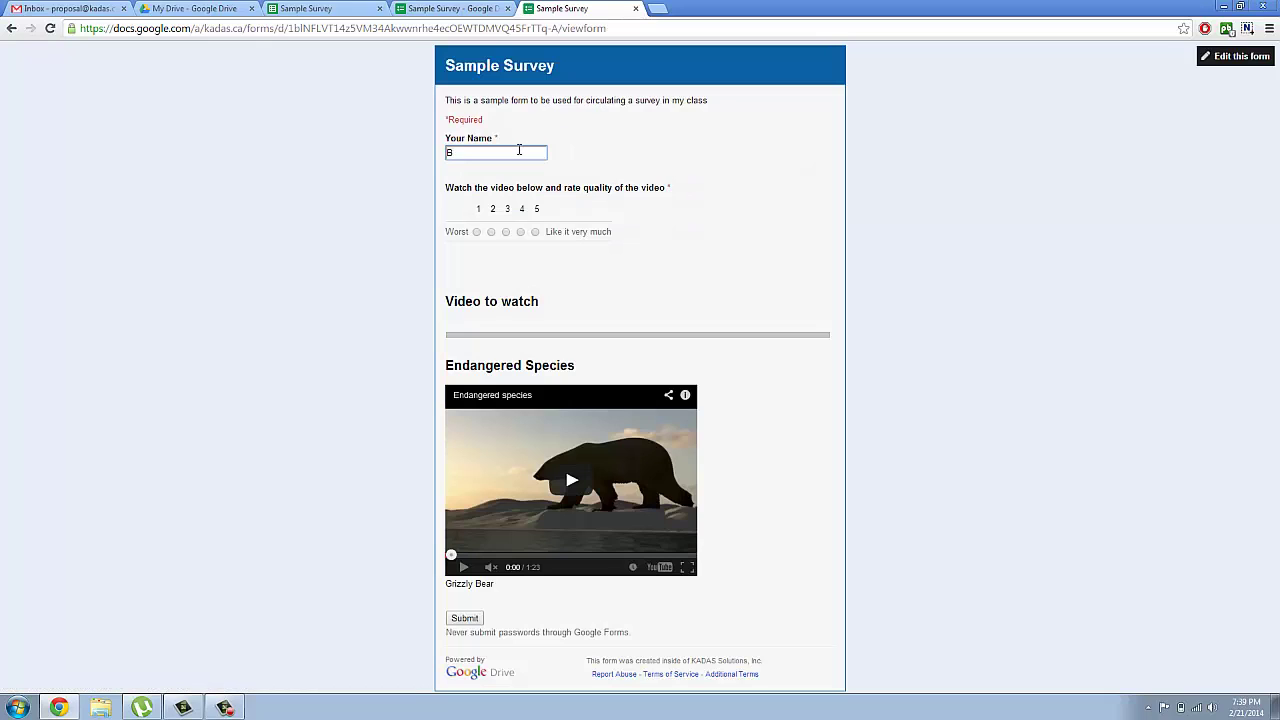
left_click(536, 233)
left_click(465, 619)
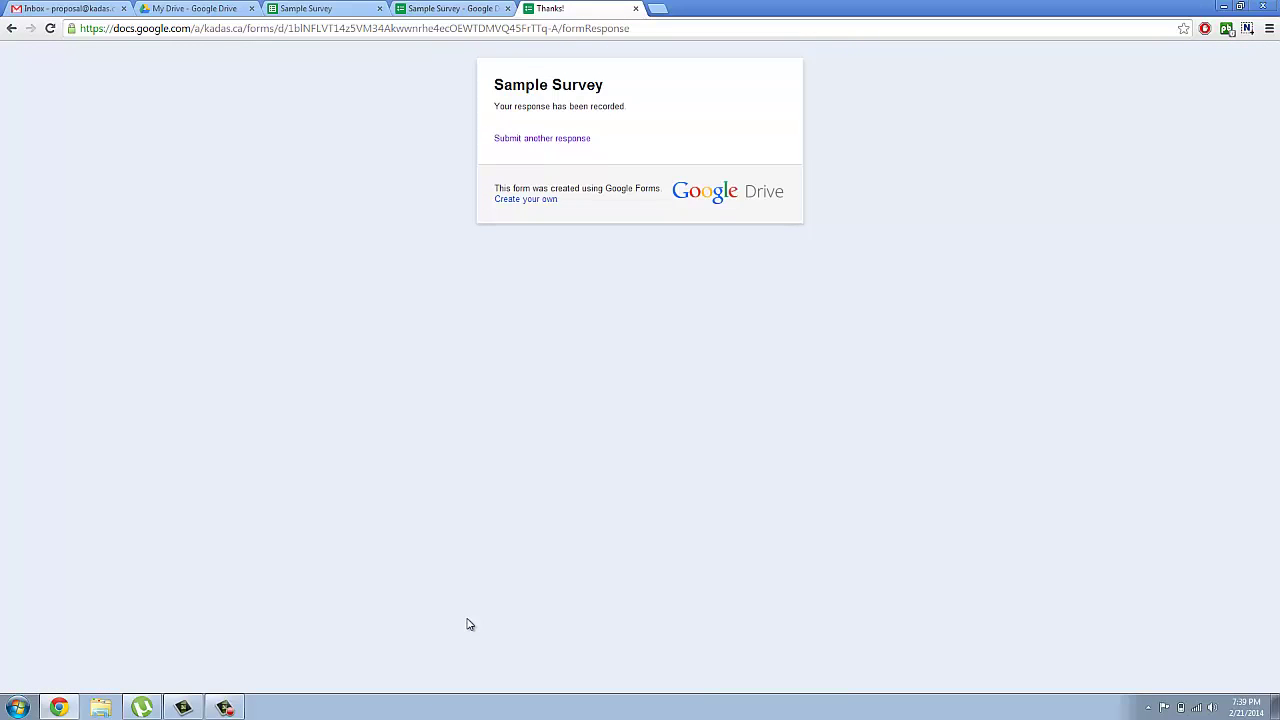
left_click(554, 139)
left_click(528, 148)
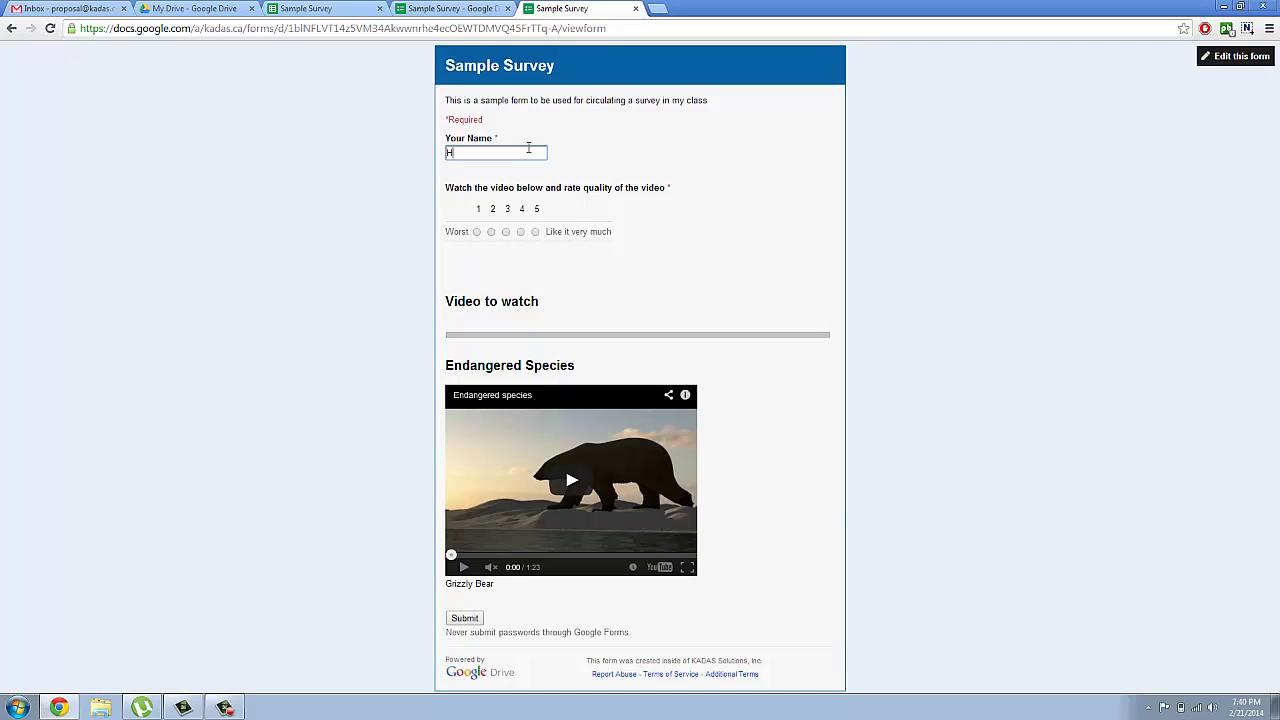
left_click(535, 237)
left_click(465, 617)
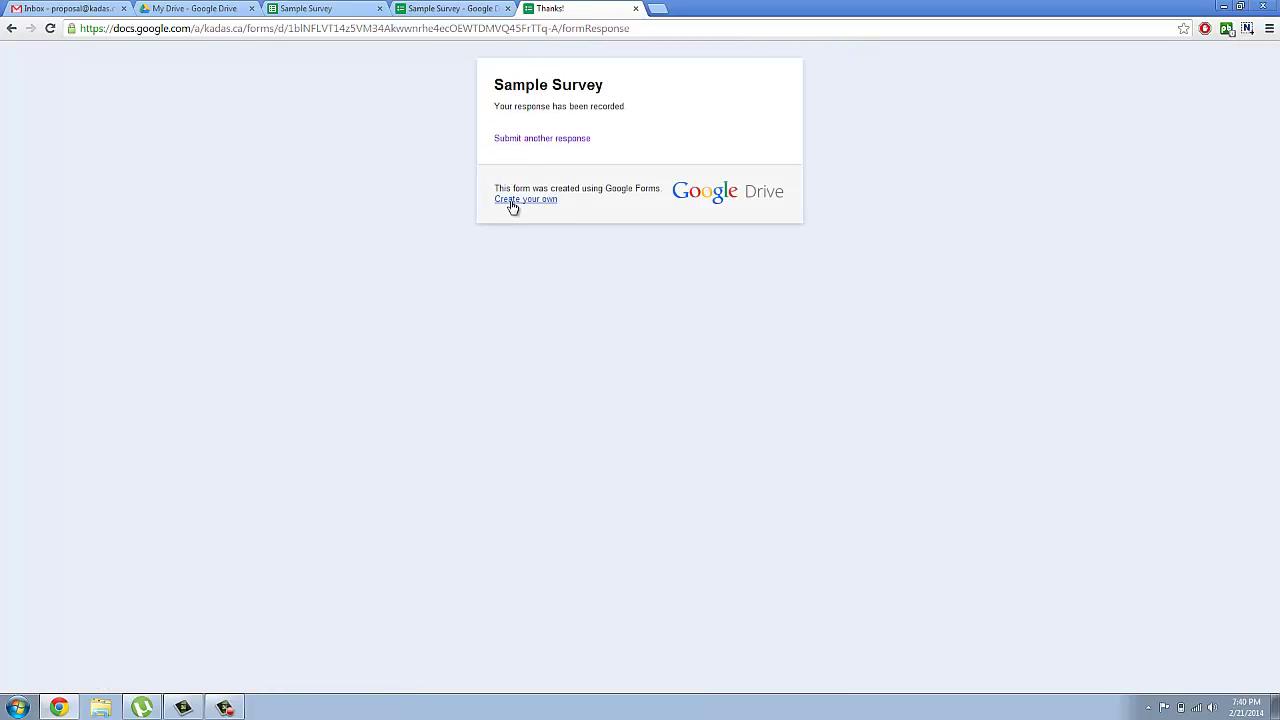
Step: Try submitting a rating-4 response with Your Name blank, then return to the editor
left_click(521, 140)
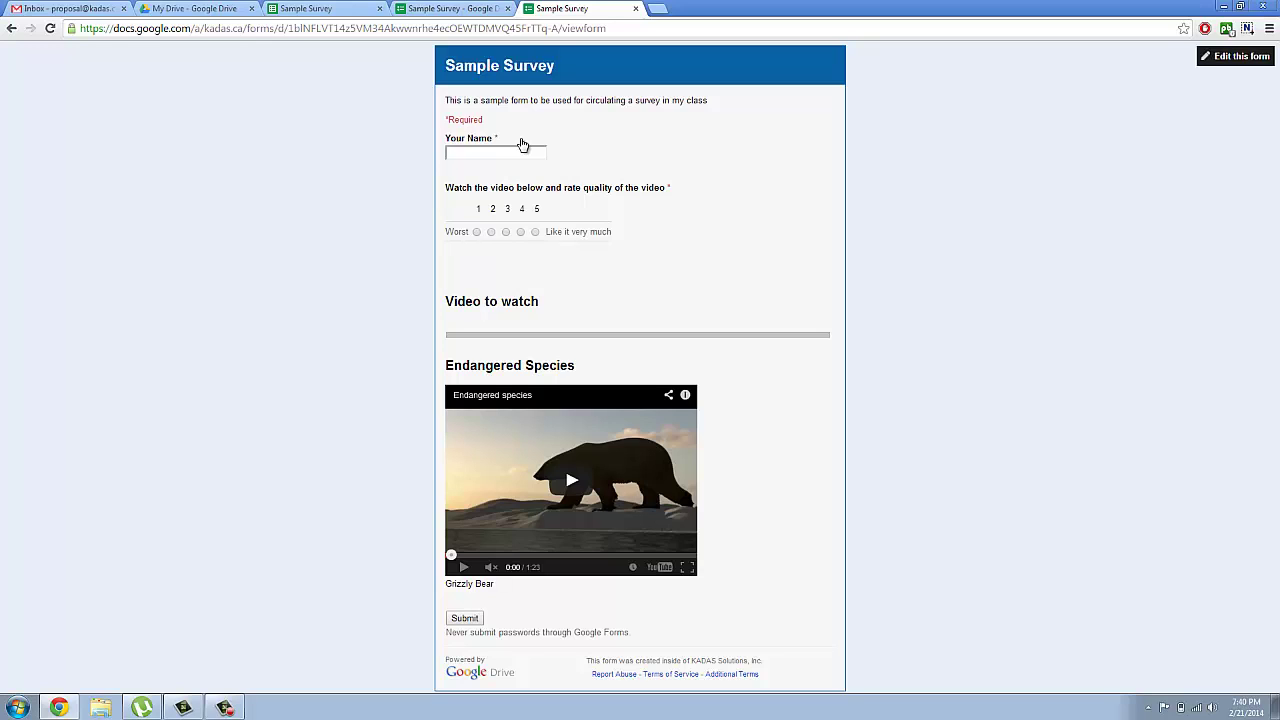
left_click(520, 232)
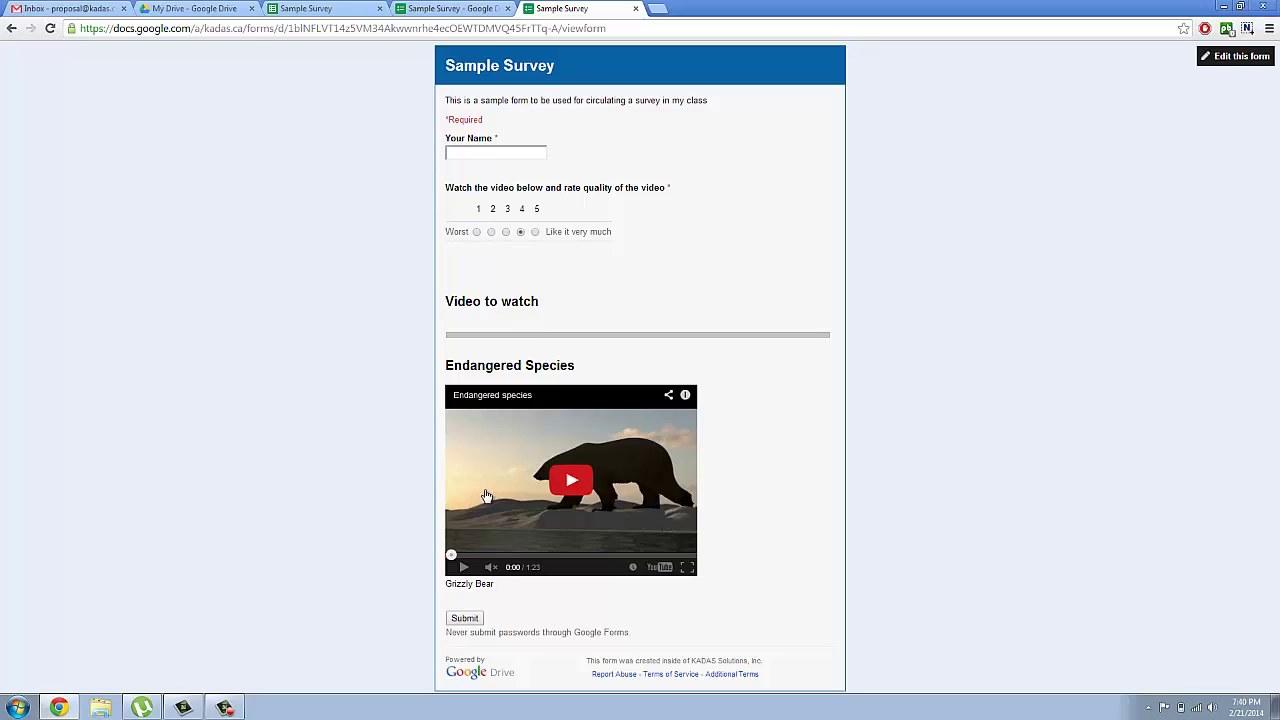
left_click(464, 620)
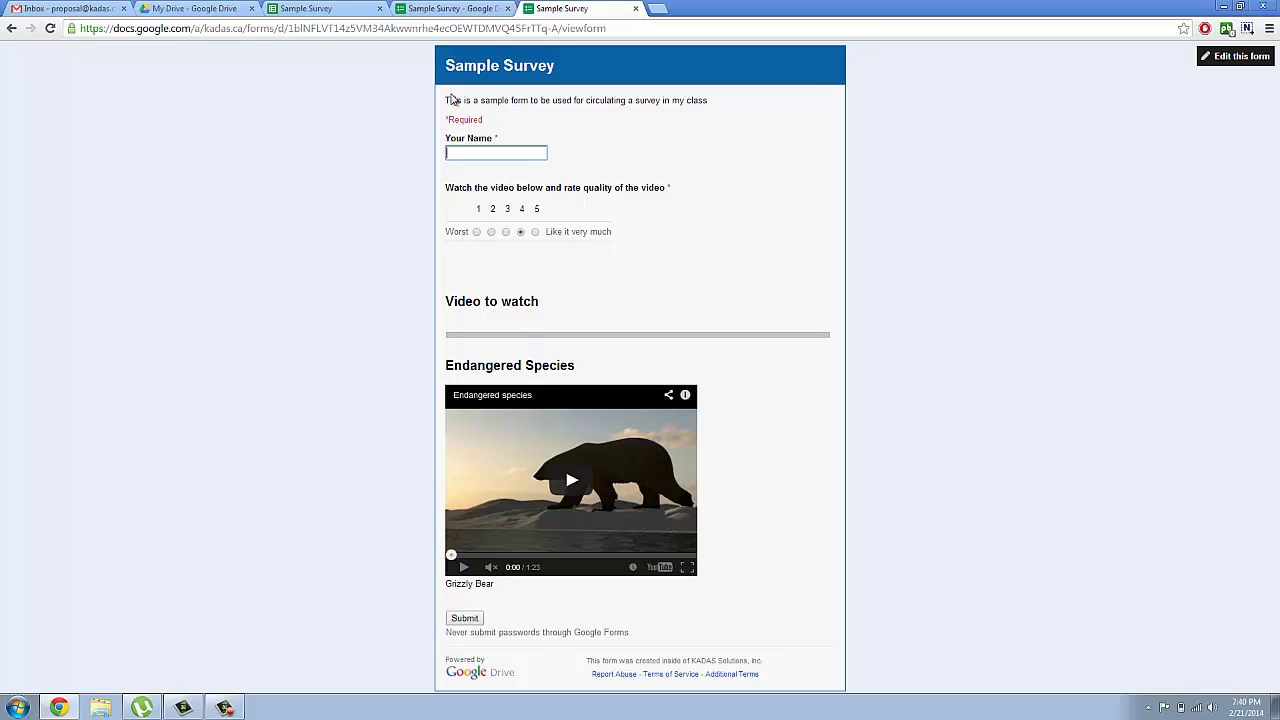
left_click(433, 9)
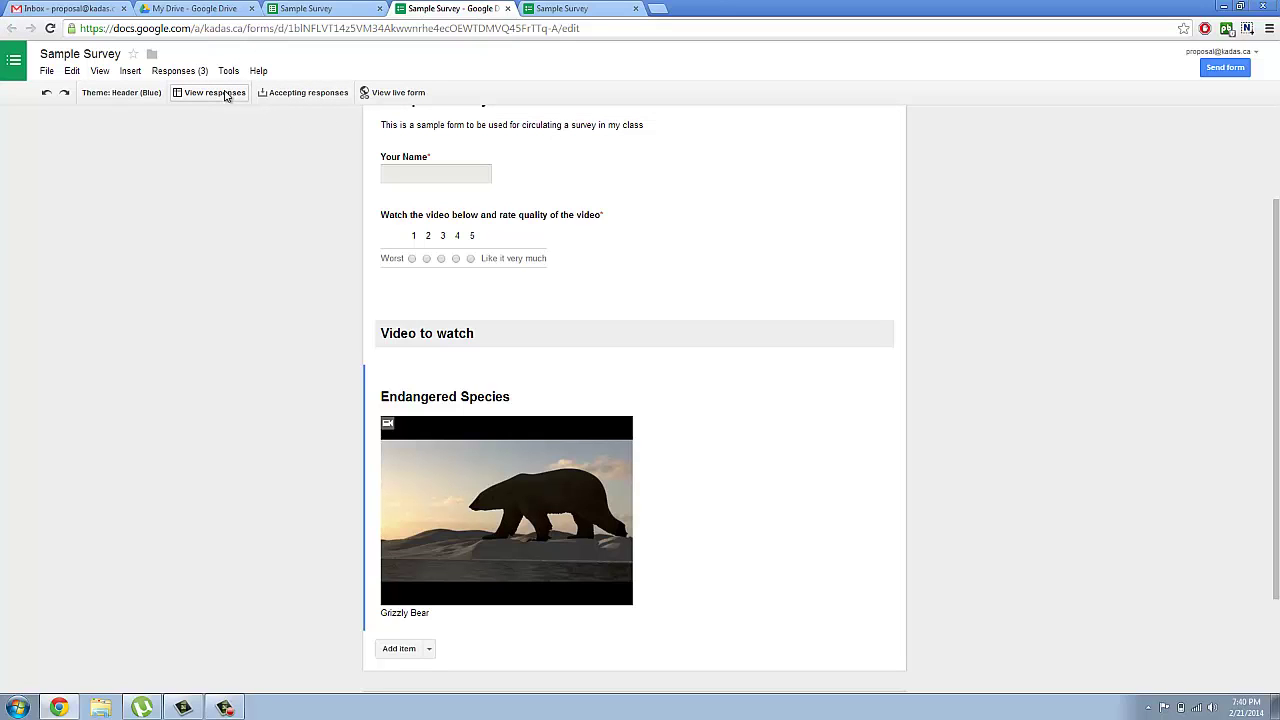
Step: Open the responses spreadsheet and review names in B2–B4 and timestamps in A2–A4
left_click(225, 95)
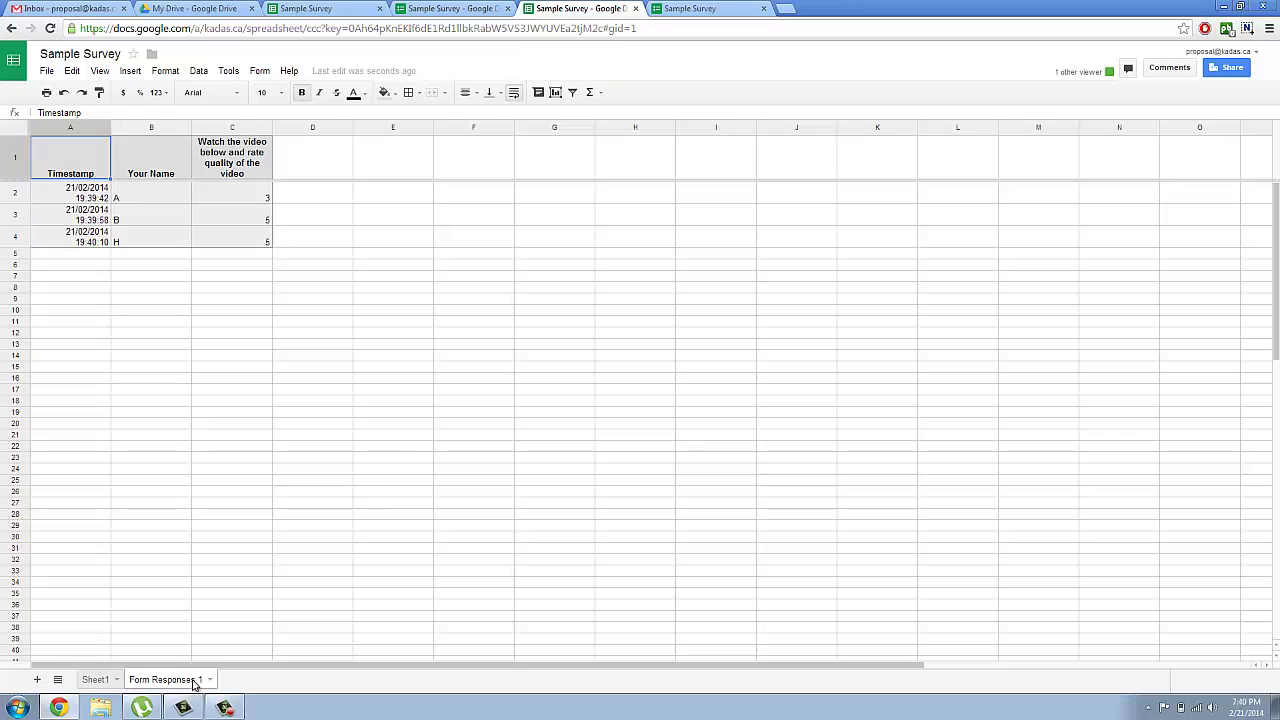
left_click(143, 195)
left_click(148, 222)
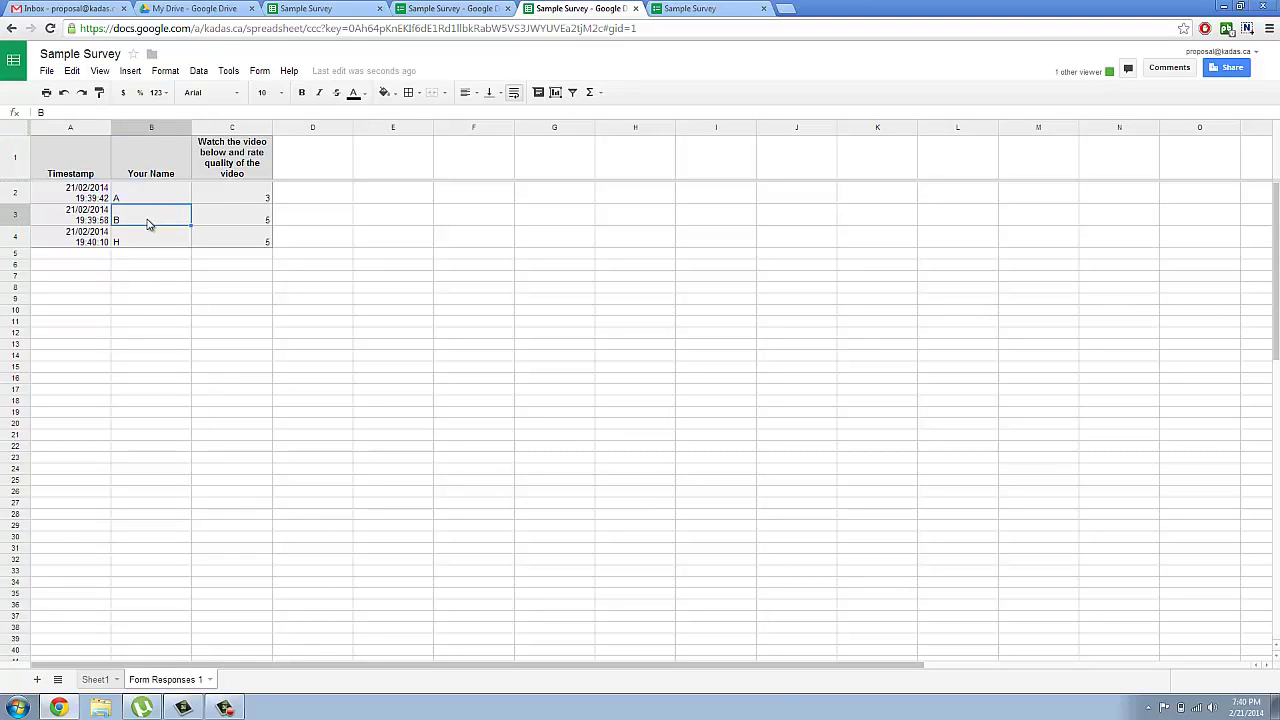
left_click(148, 240)
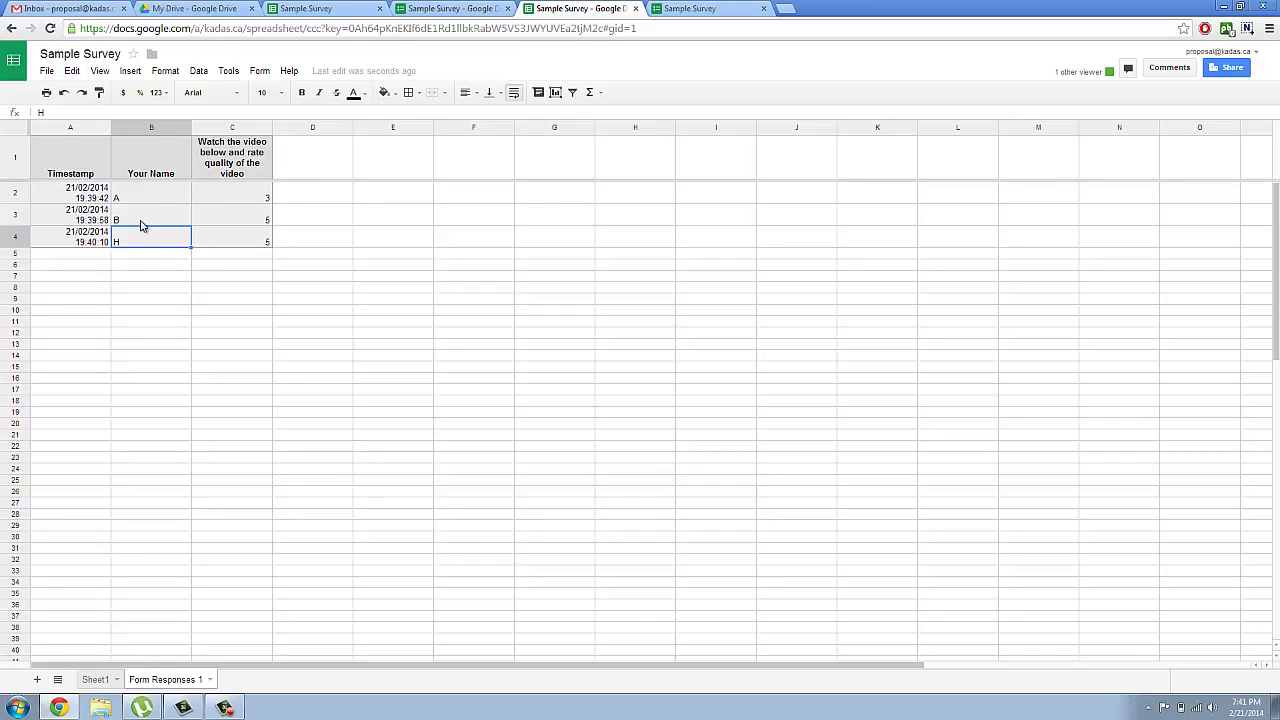
left_click(92, 196)
left_click(97, 220)
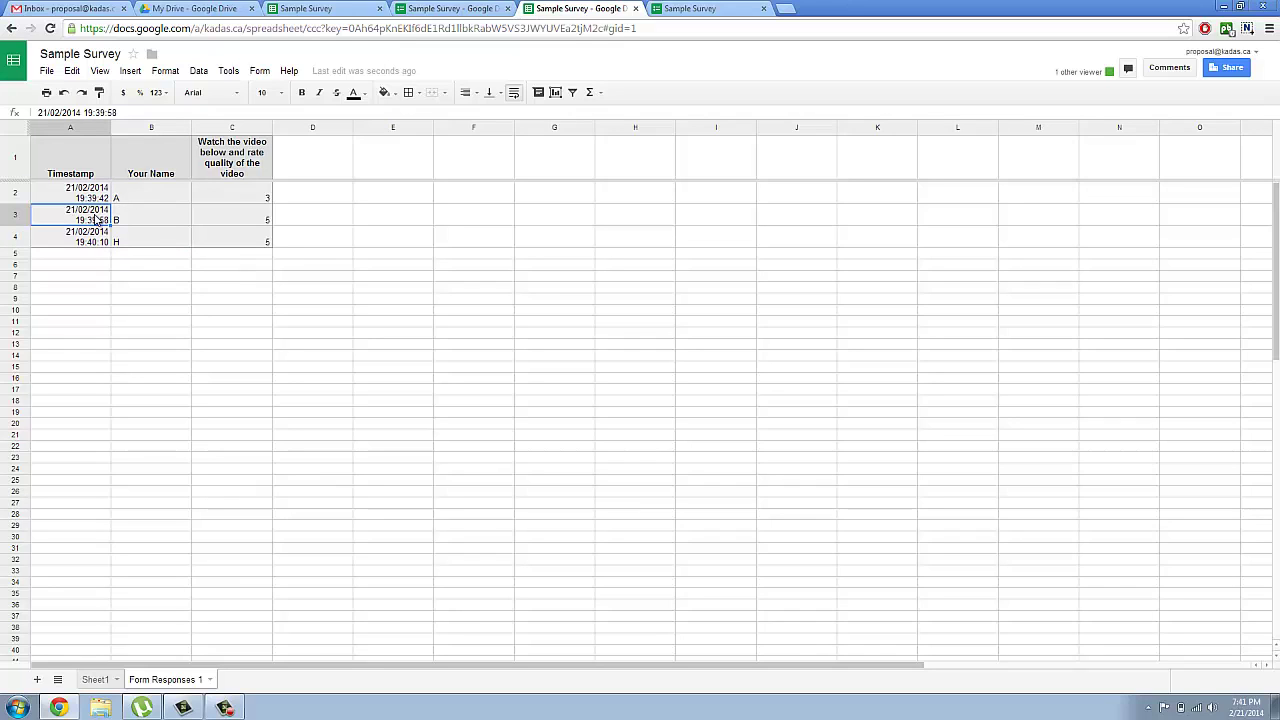
left_click(95, 244)
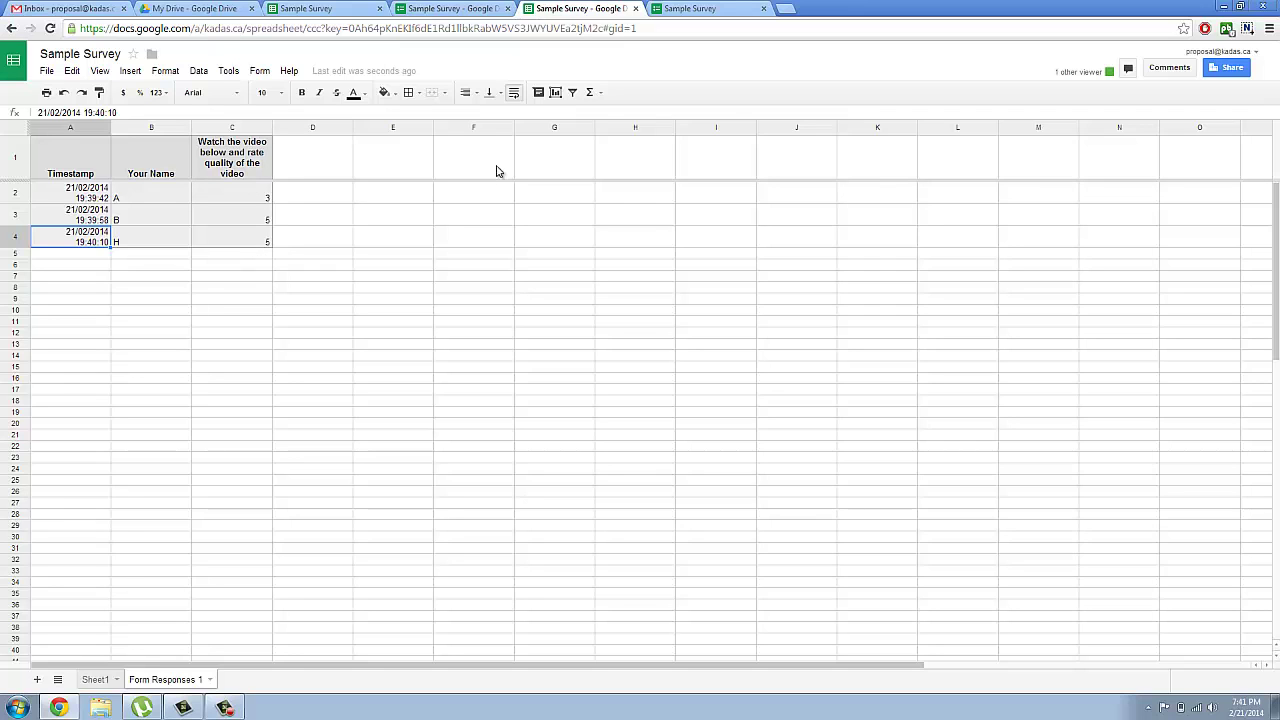
left_click(457, 8)
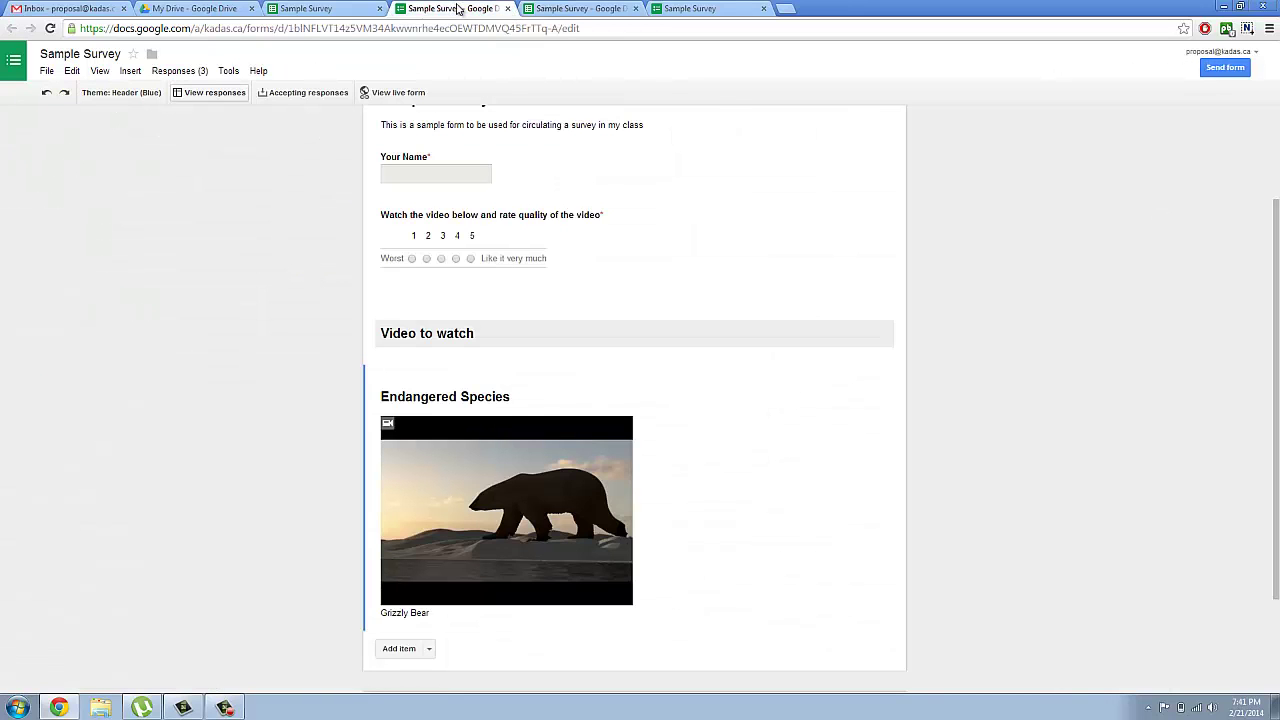
left_click(568, 10)
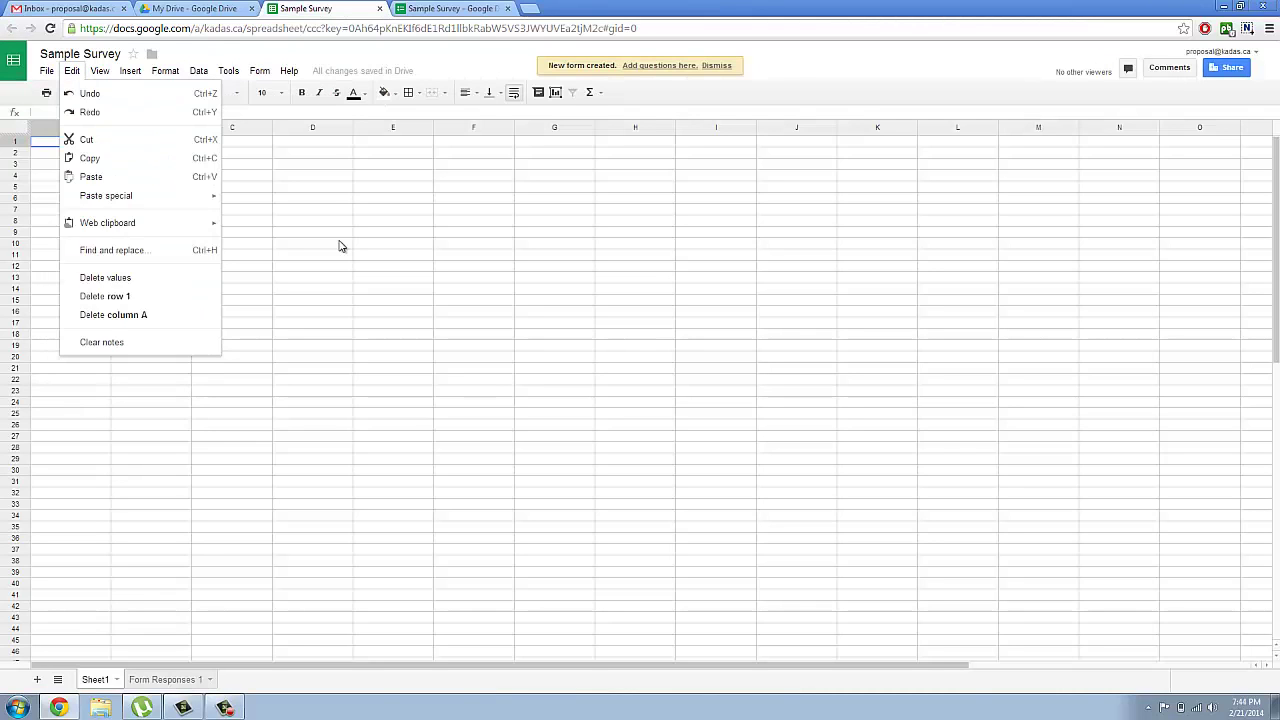
left_click(343, 246)
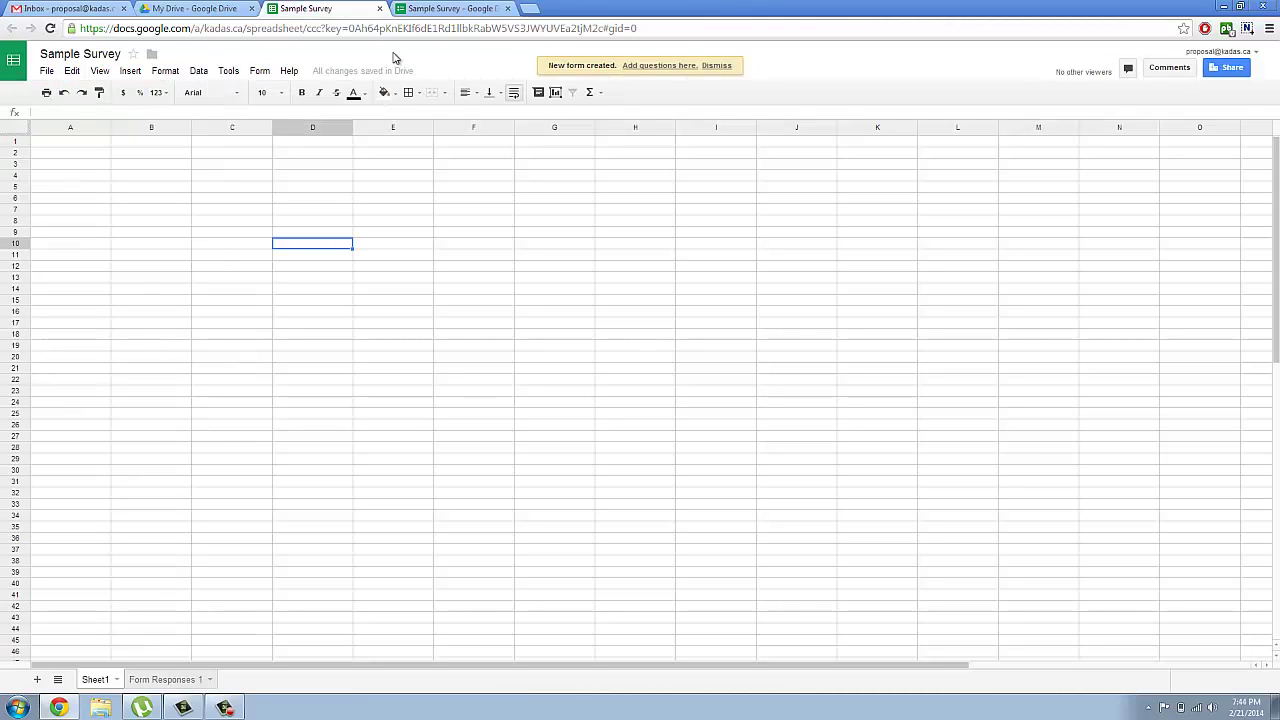
Step: Show the Summary of responses: rating 3 at 33%, rating 5 at 67%, none for 4
left_click(460, 10)
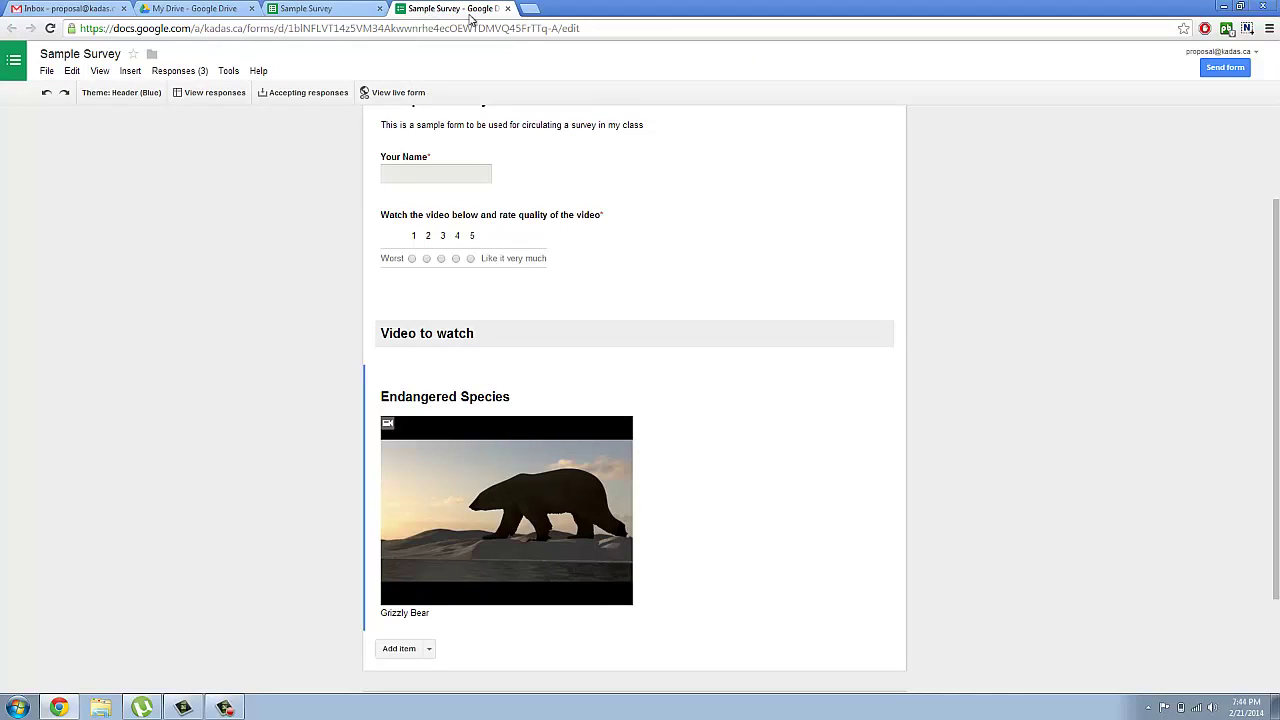
left_click(199, 71)
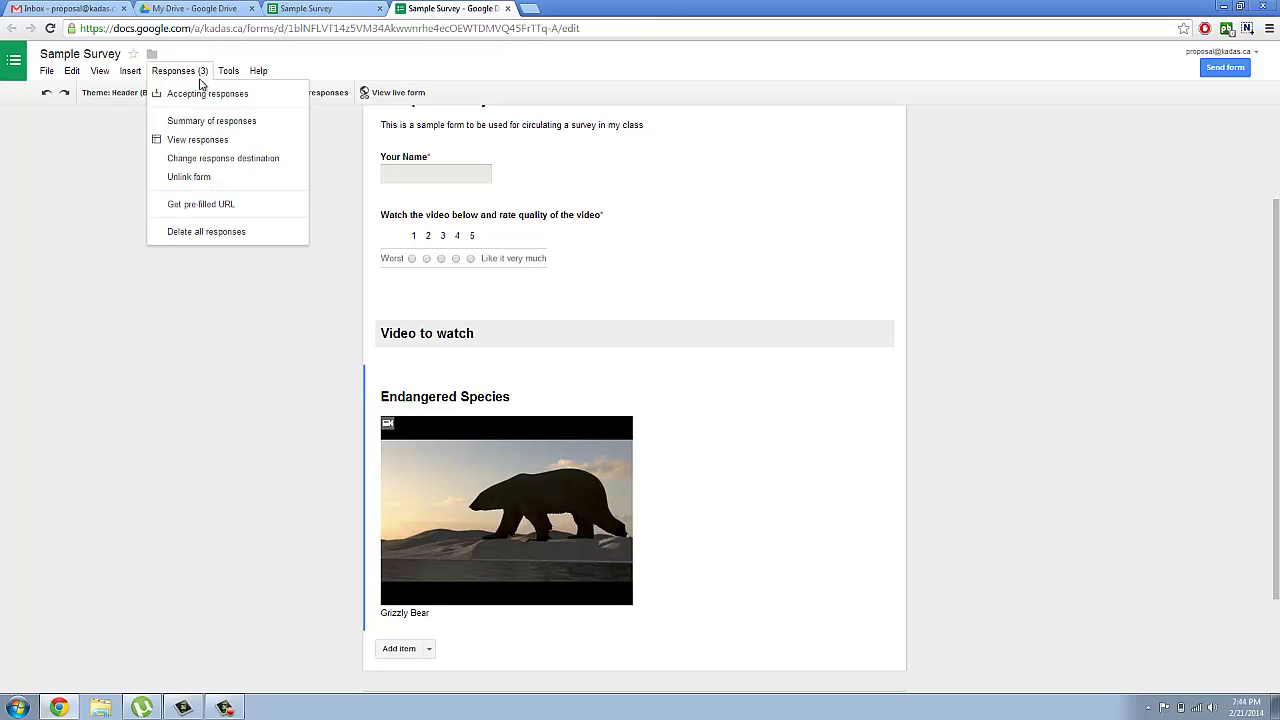
left_click(211, 120)
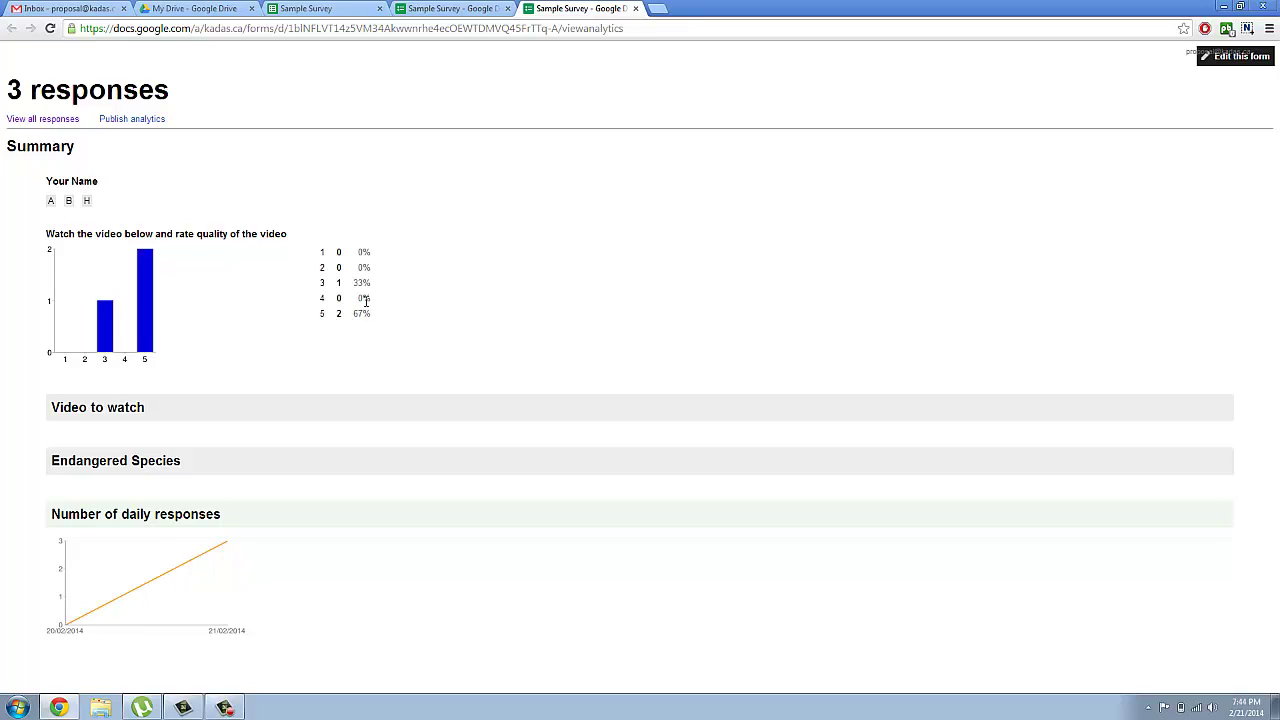
left_click_drag(351, 299, 340, 300)
left_click(329, 317)
left_click(224, 708)
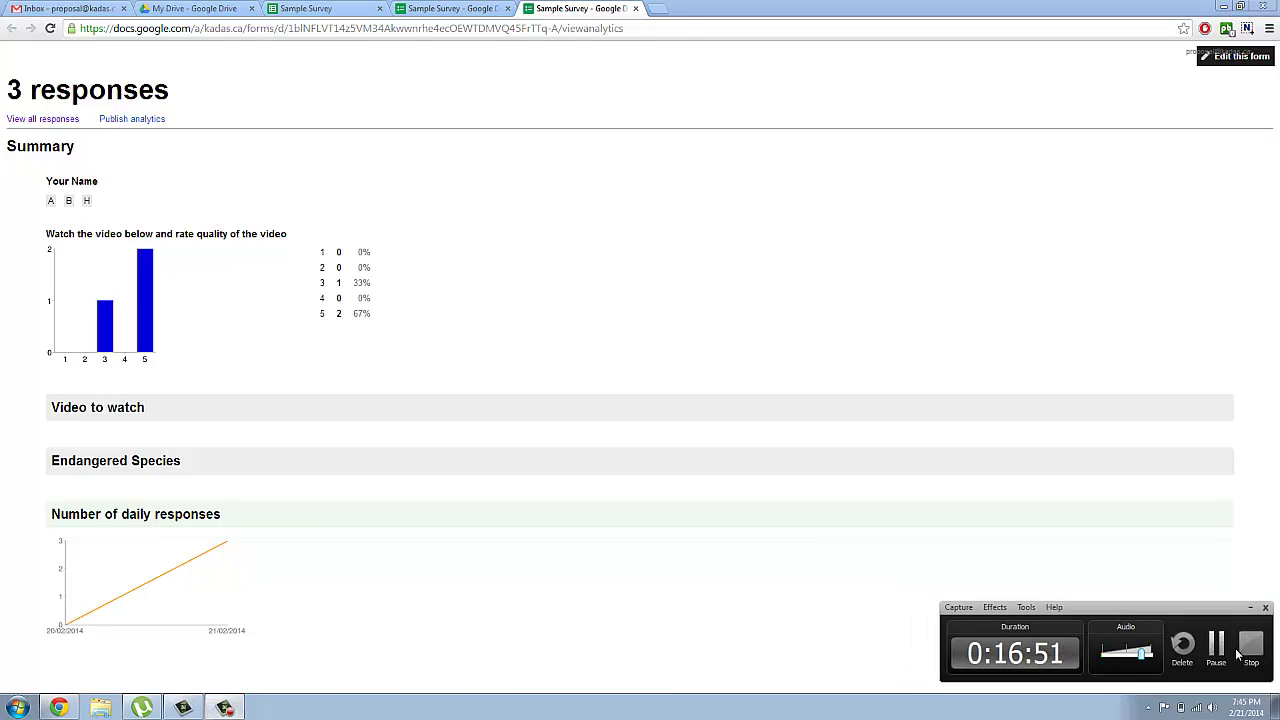